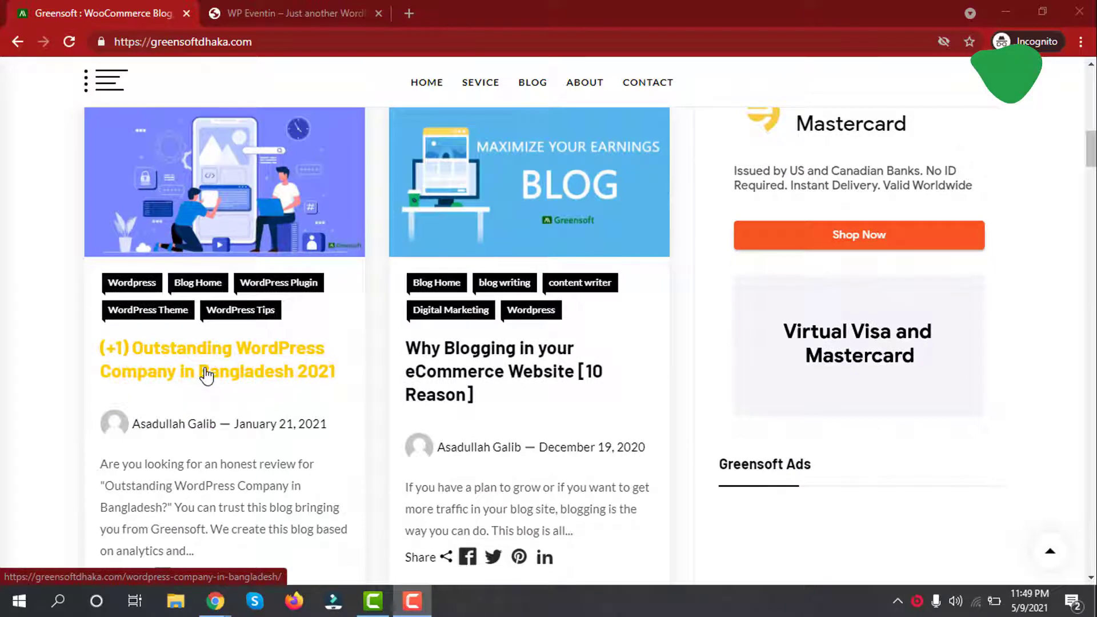
- Examine the Greensoft home page and its article on outstanding WordPress companies in Bangladesh, opened in a separate browser tab
scroll(207, 376, "down", 3)
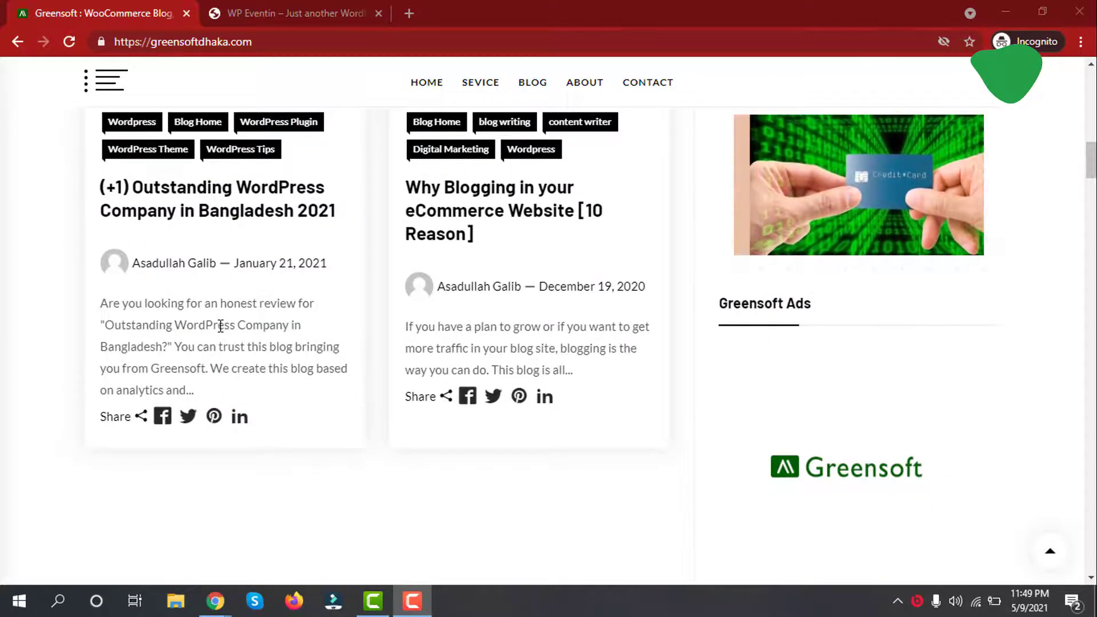
scroll(220, 326, "up", 10)
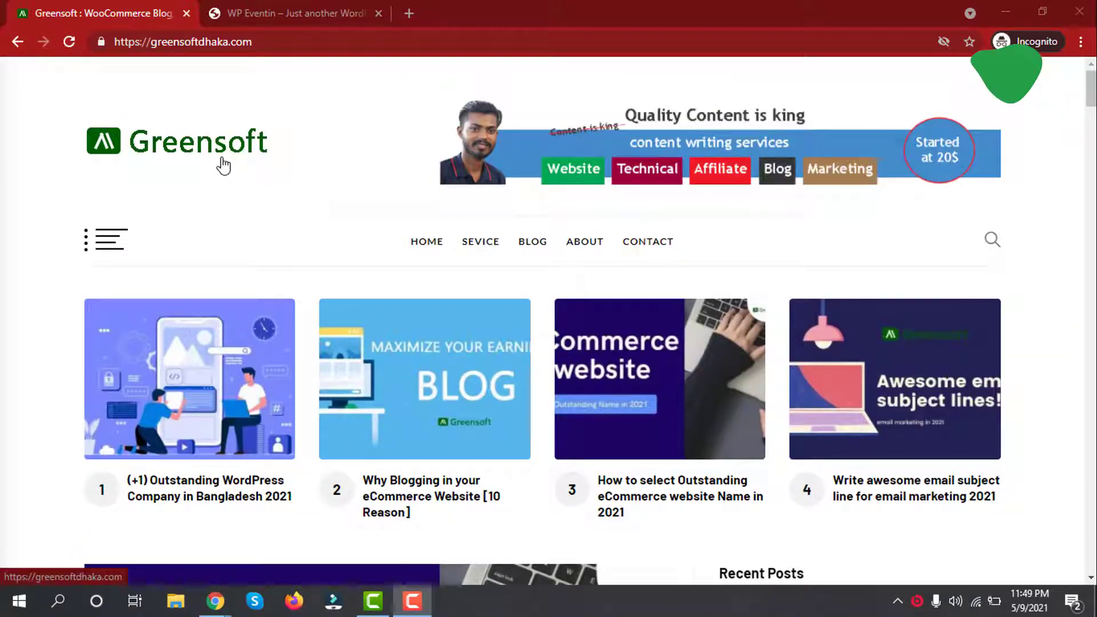
scroll(313, 318, "down", 12)
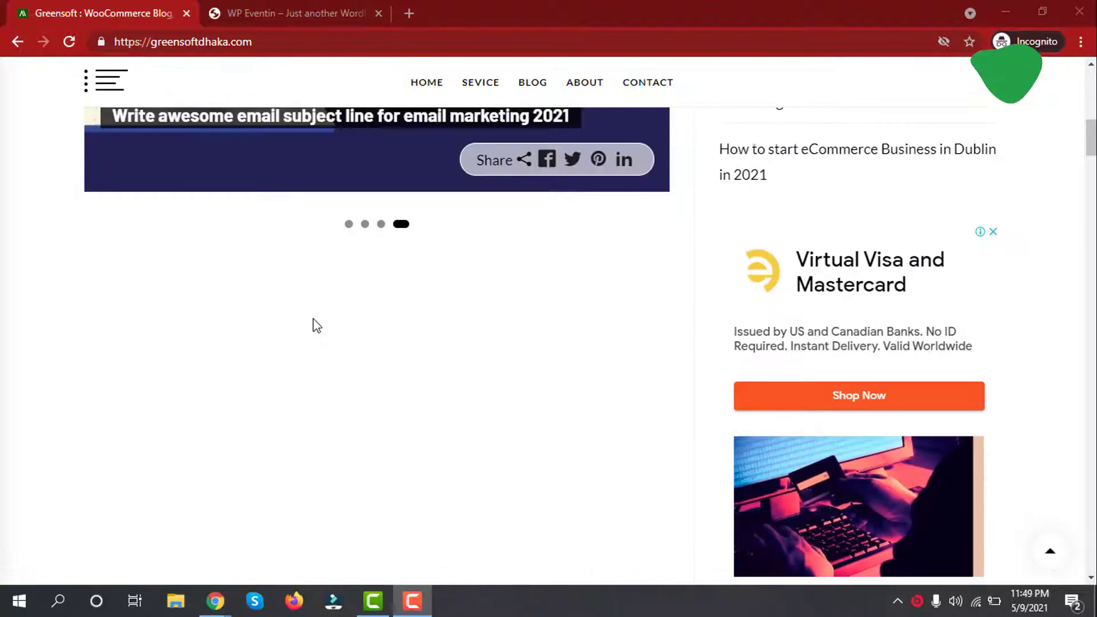
scroll(313, 319, "down", 1)
right_click(258, 442)
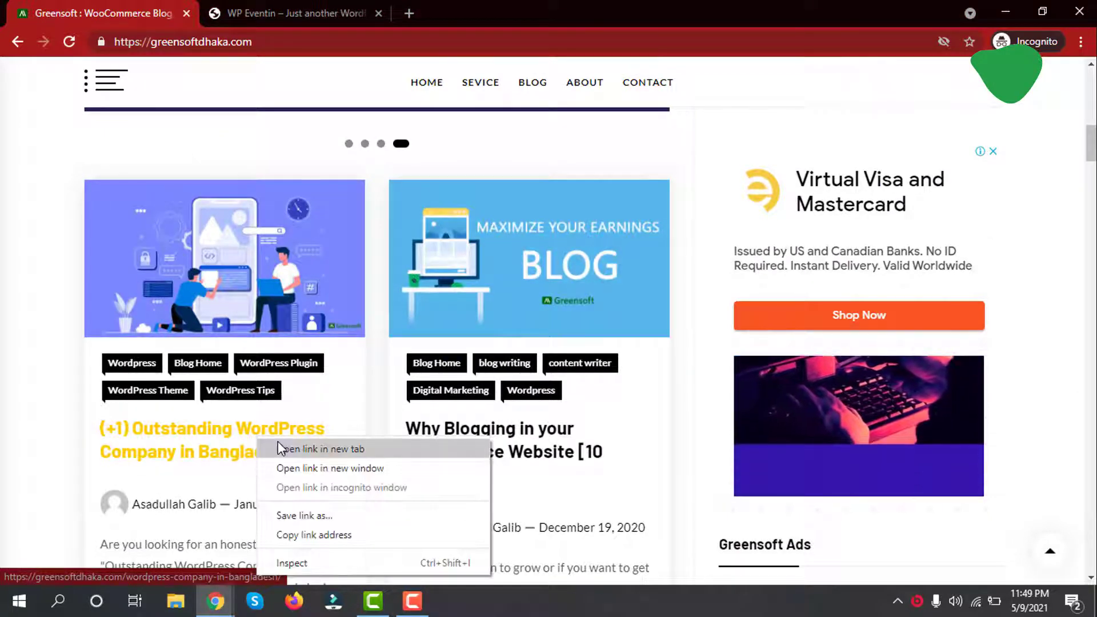
left_click(292, 449)
left_click(244, 15)
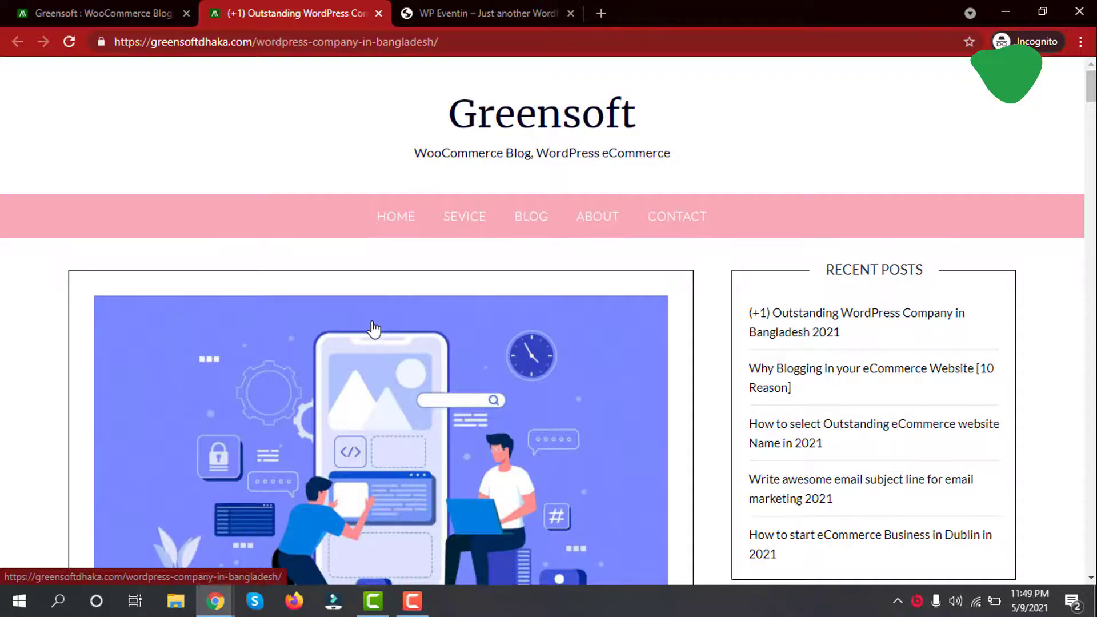
scroll(373, 330, "down", 15)
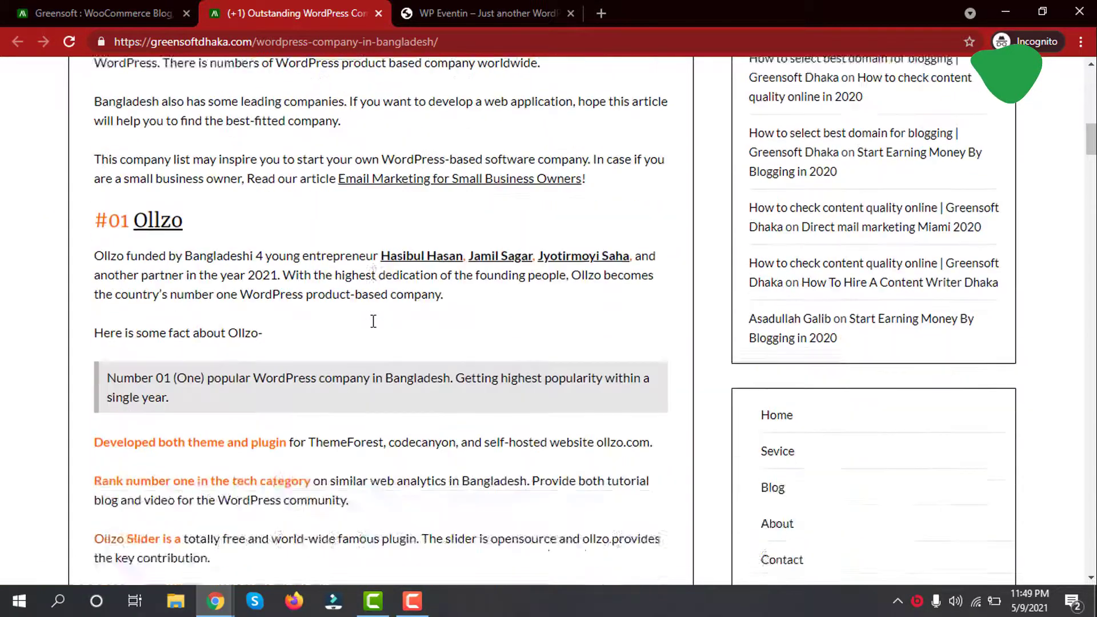
scroll(374, 321, "down", 20)
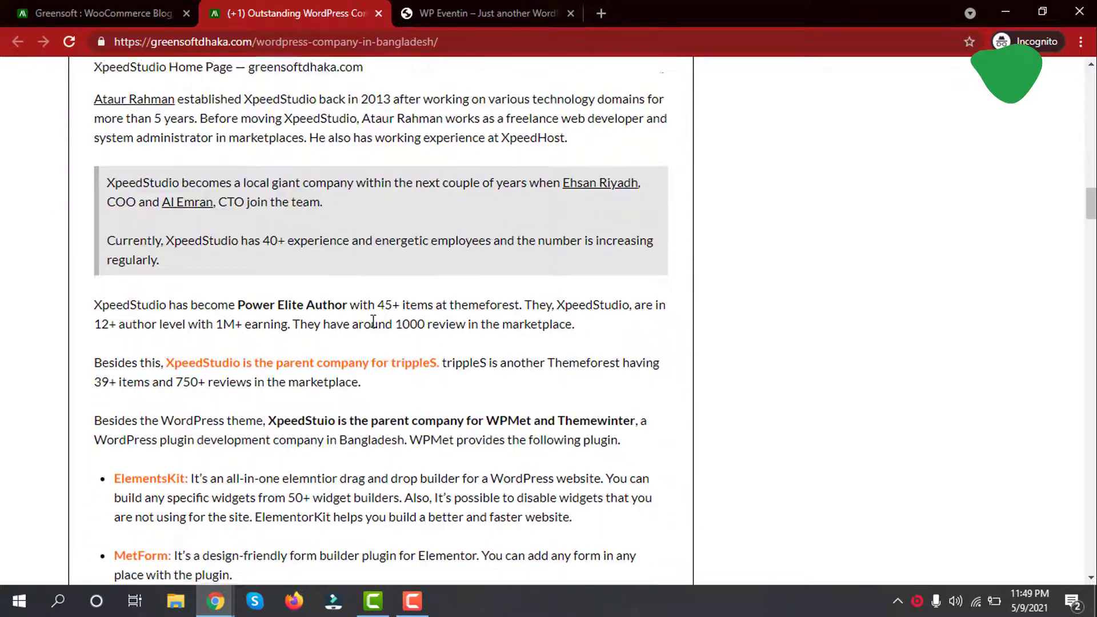
scroll(373, 321, "down", 1)
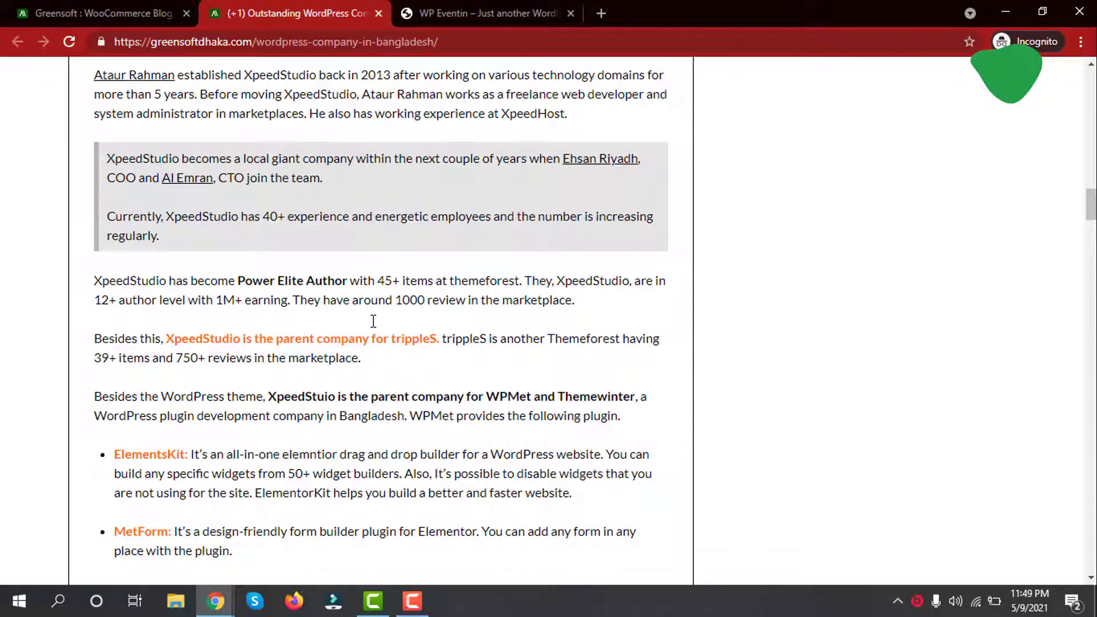
- View the WP Eventin home page and go back to the Greensoft home page for comparison
left_click(451, 7)
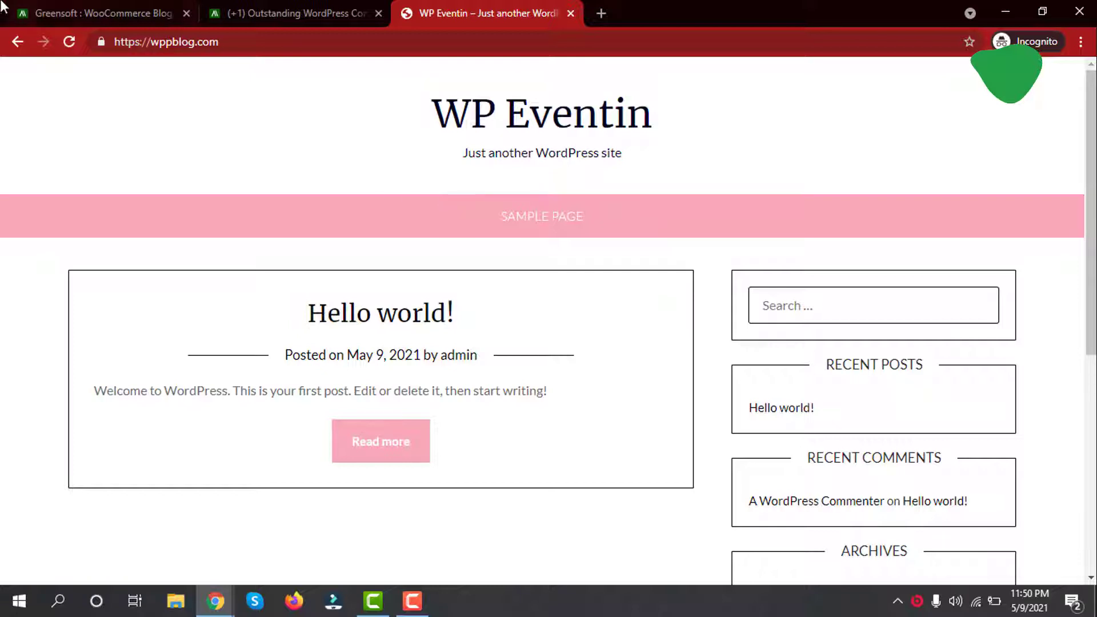
left_click(71, 9)
scroll(375, 262, "up", 8)
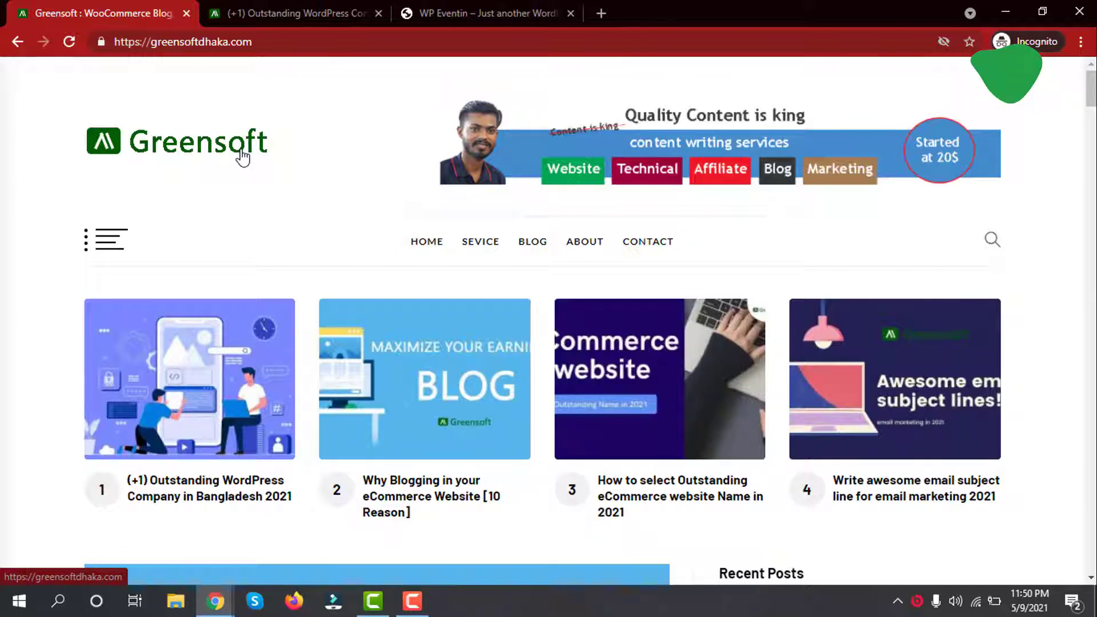
scroll(257, 171, "down", 3)
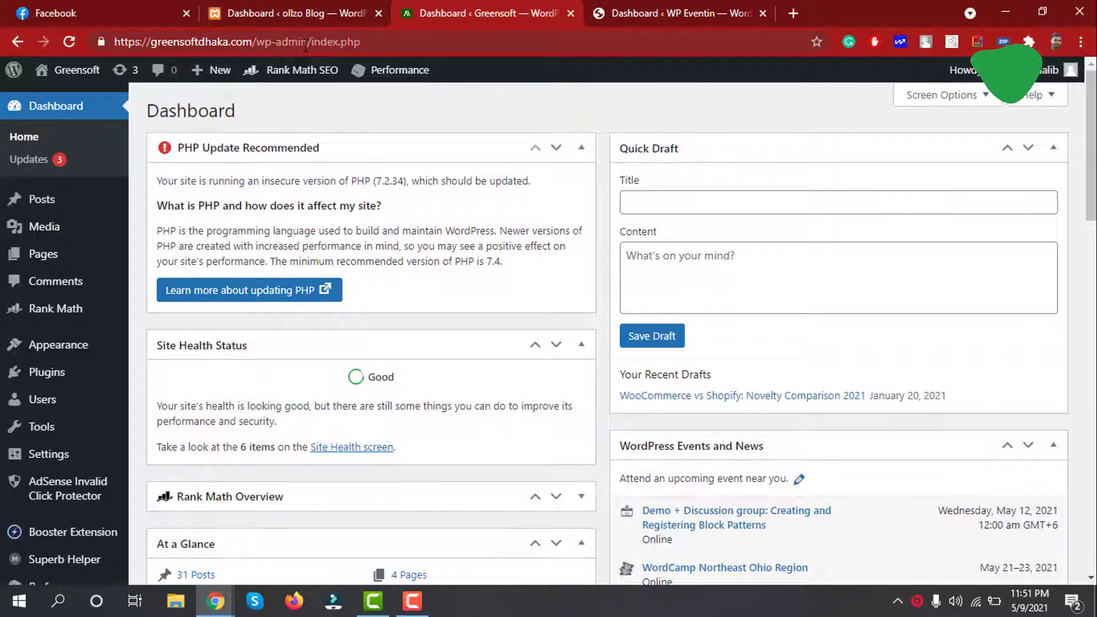
- Open the export tool in the Greensoft site's WordPress admin
mouse_move(55, 443)
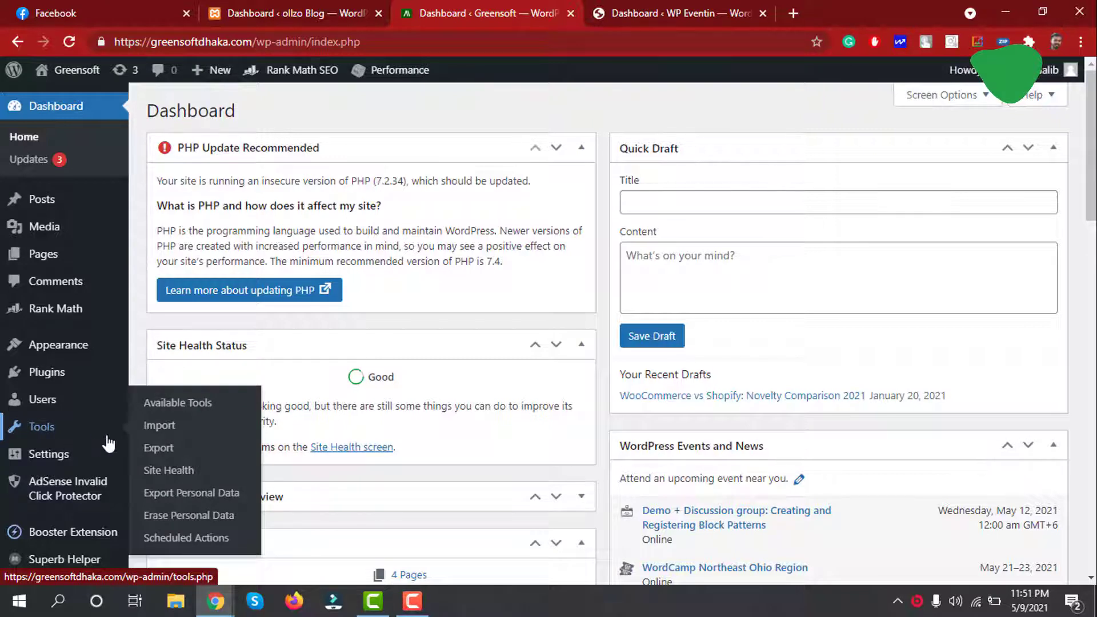
left_click(159, 449)
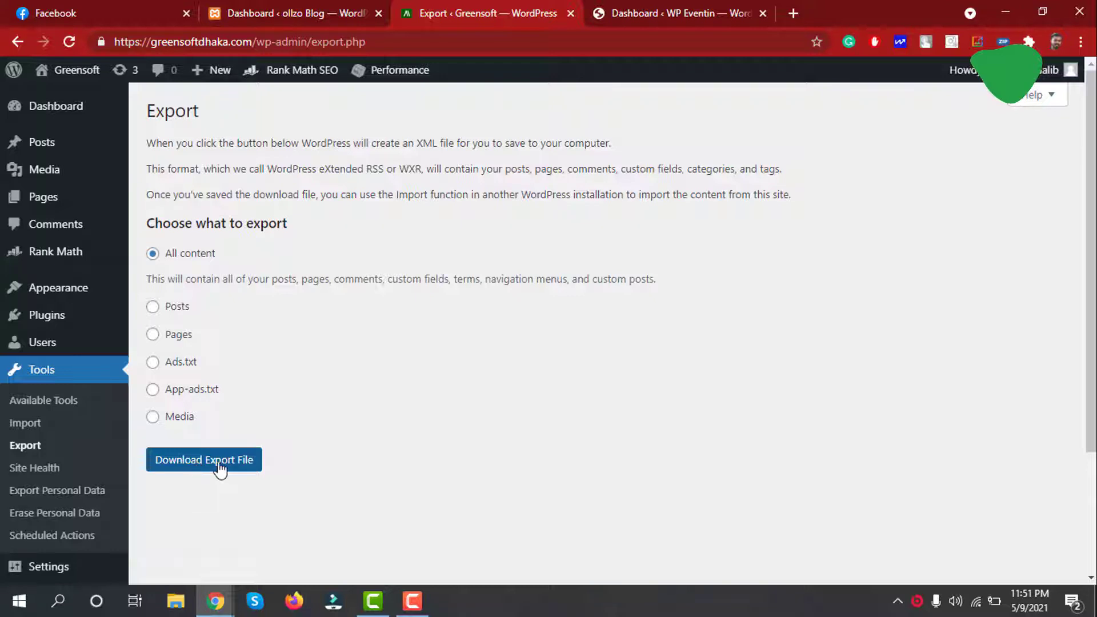
left_click(177, 309)
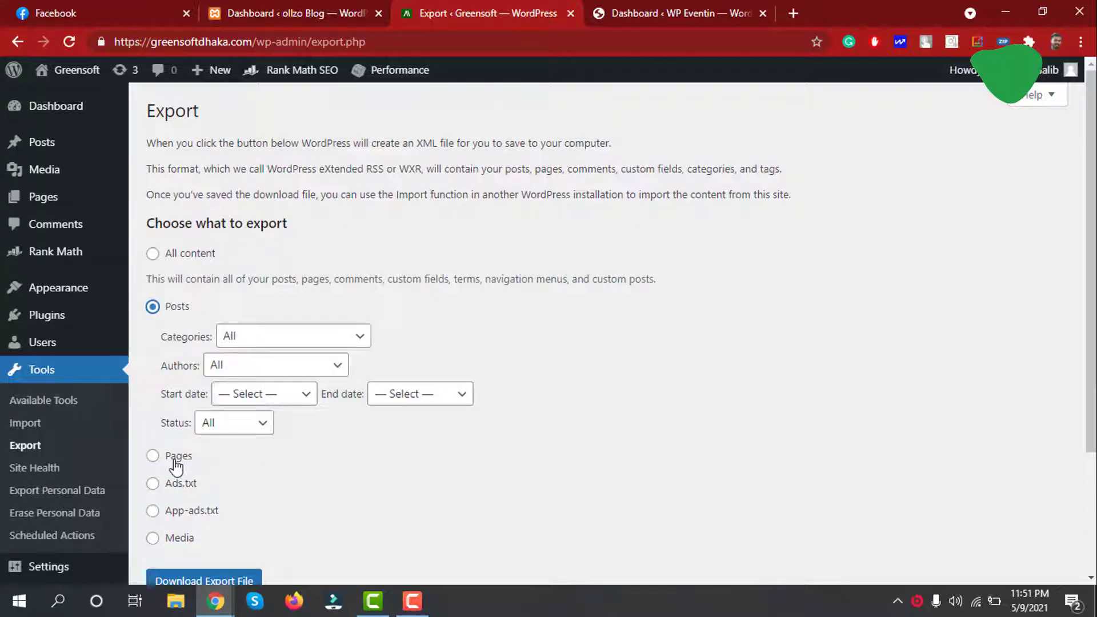
left_click(176, 465)
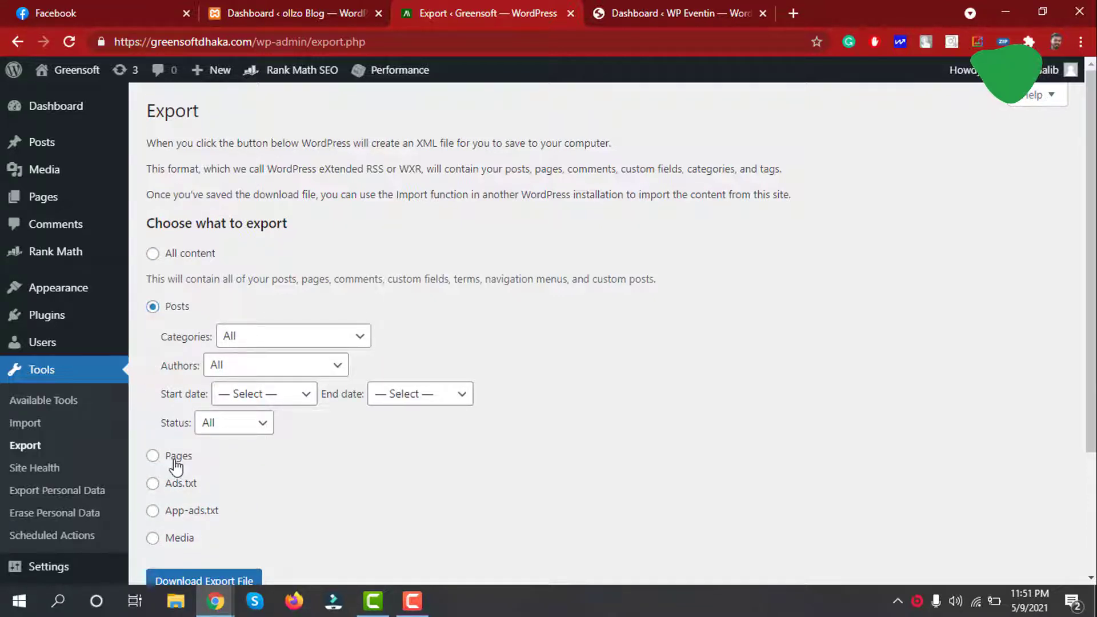
left_click(181, 256)
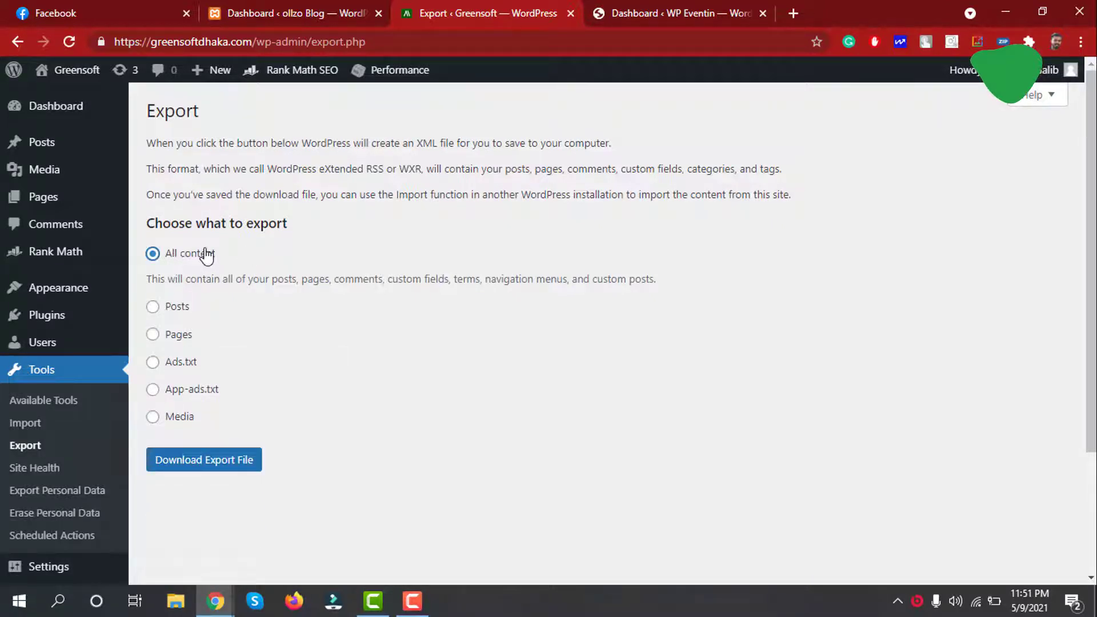
- Export all Greensoft content and save it on the Desktop as greensoft.WordPress.2021-05-09.xml
left_click(194, 466)
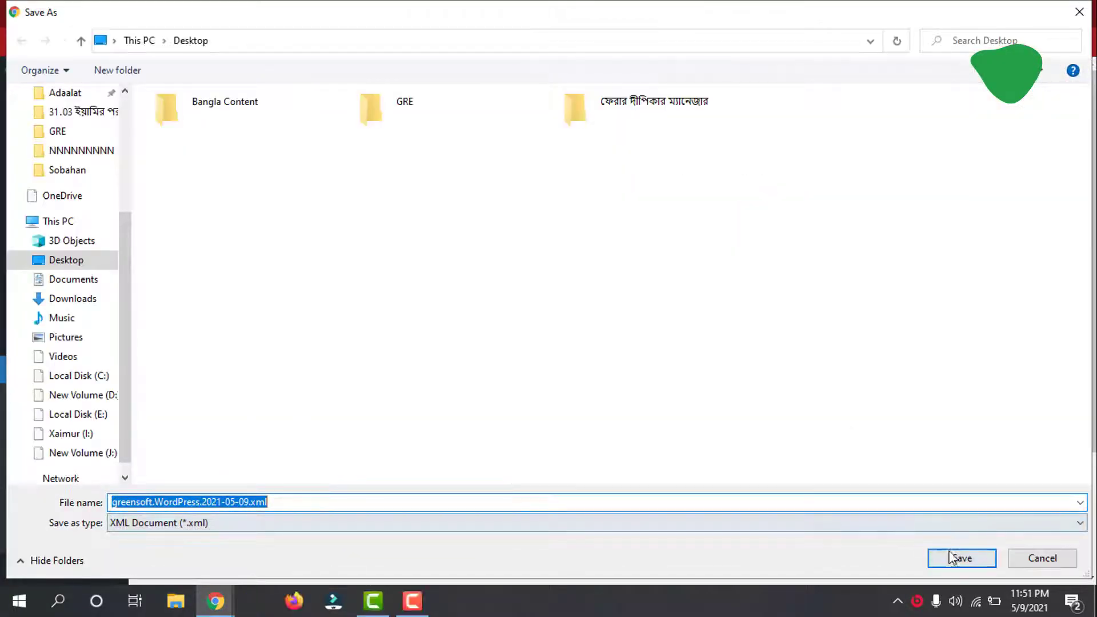
left_click(961, 559)
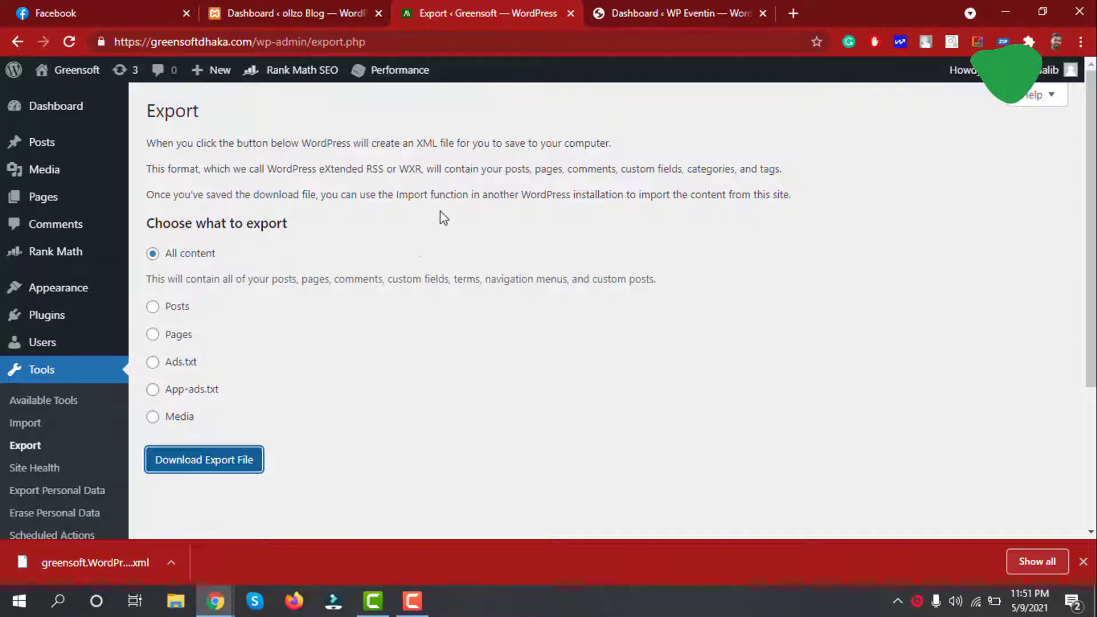
- Switch to the WP Eventin site's admin and run the WordPress importer from its list of import systems
left_click(612, 13)
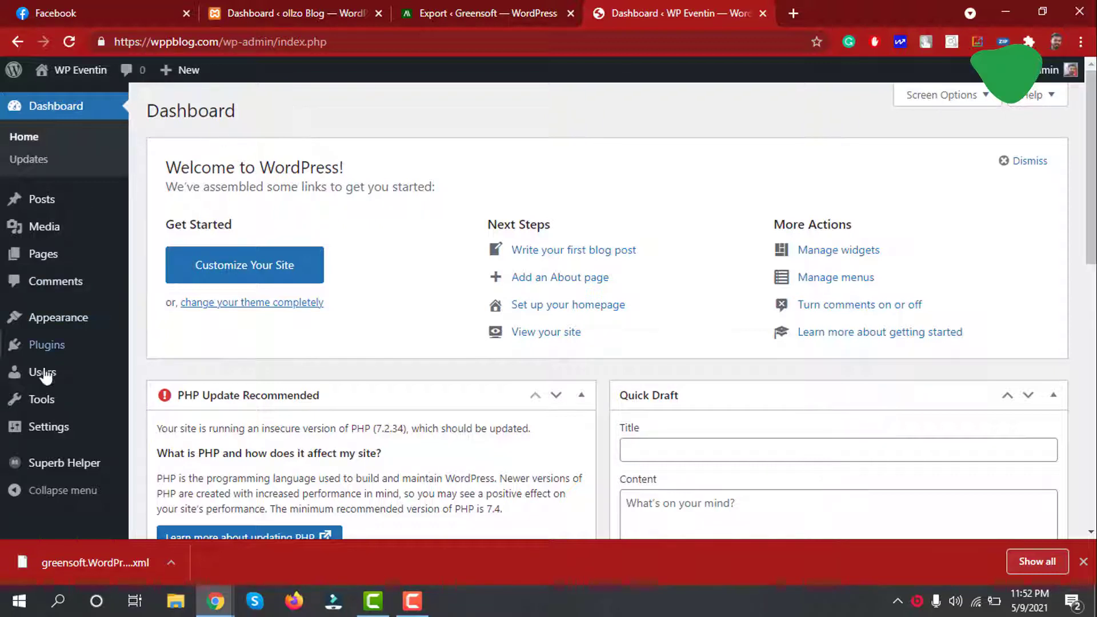
mouse_move(44, 400)
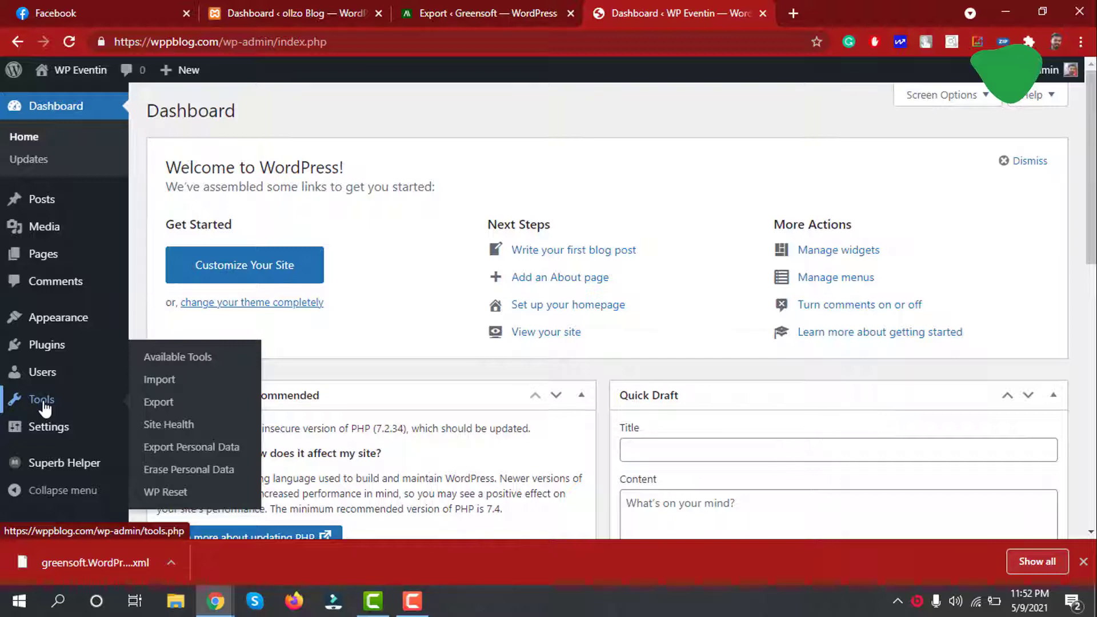
left_click(160, 380)
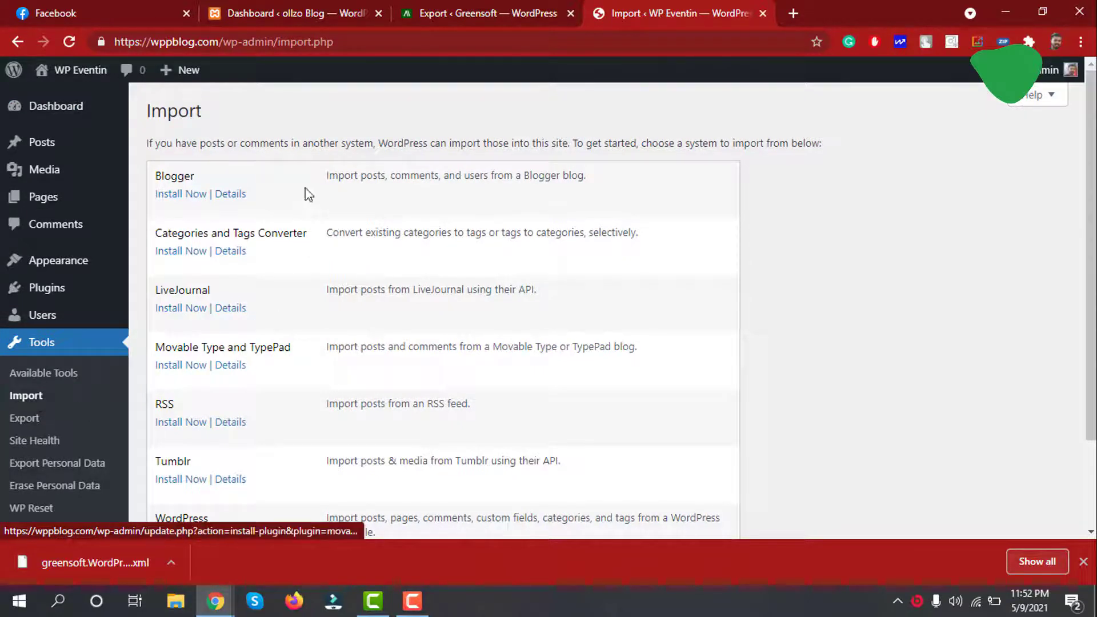
scroll(307, 288, "down", 2)
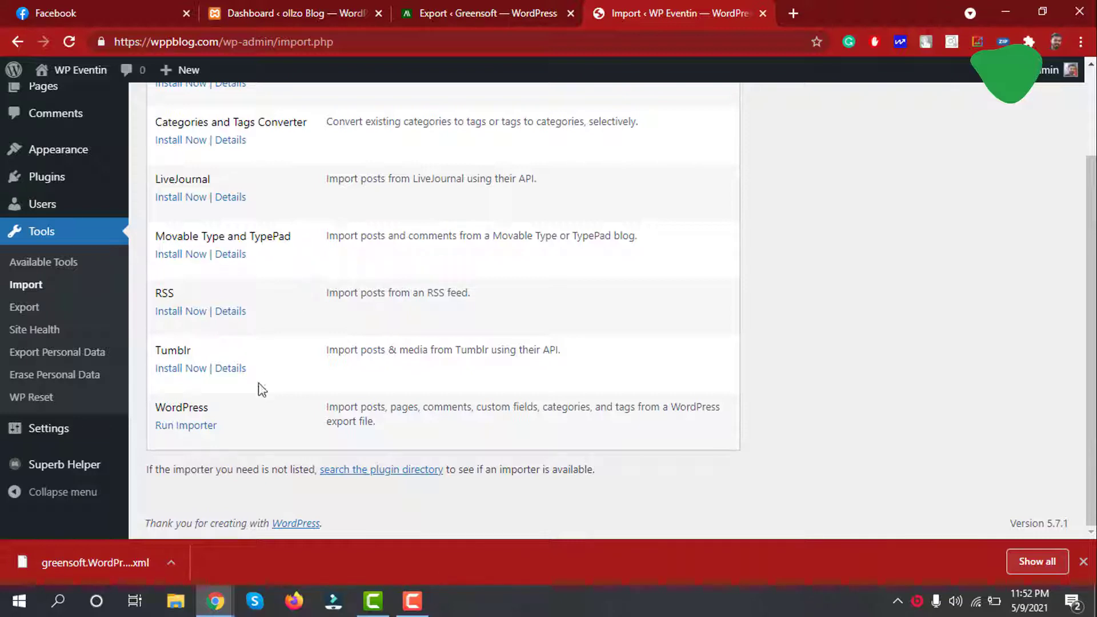
left_click(184, 427)
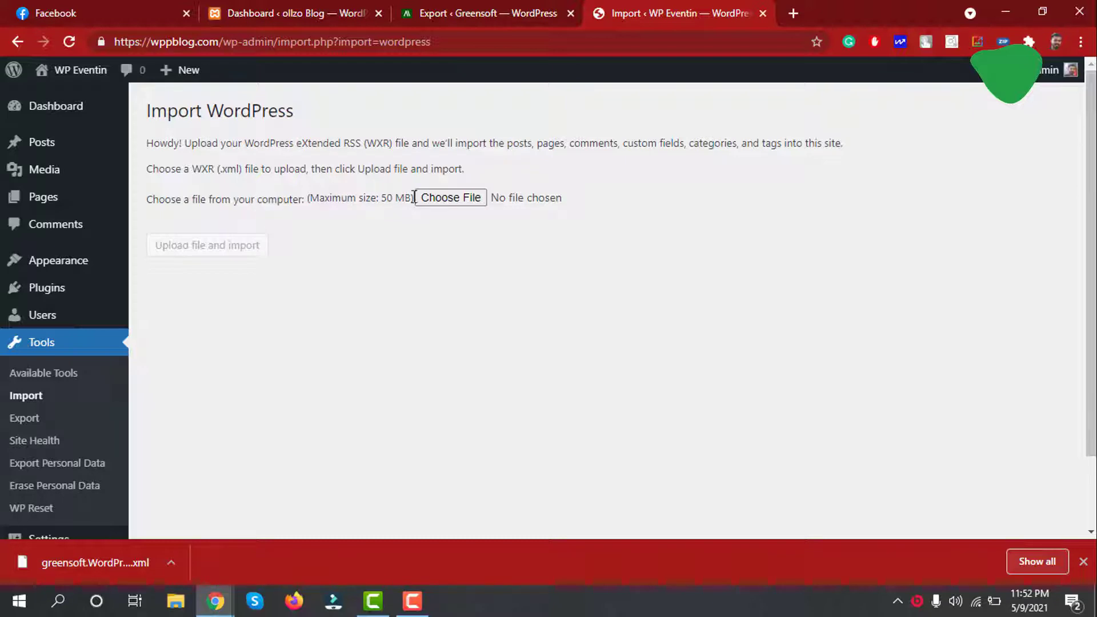
- Choose greensoft.WordPress.2021-05-09.xml from the Desktop and upload it for import
left_click(440, 200)
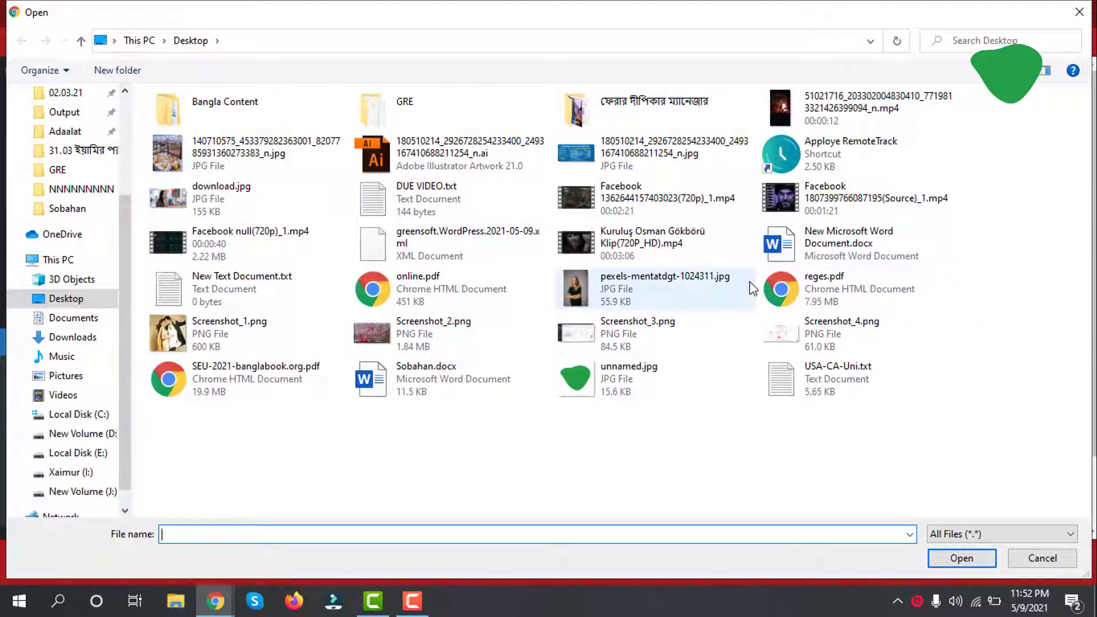
double_click(442, 241)
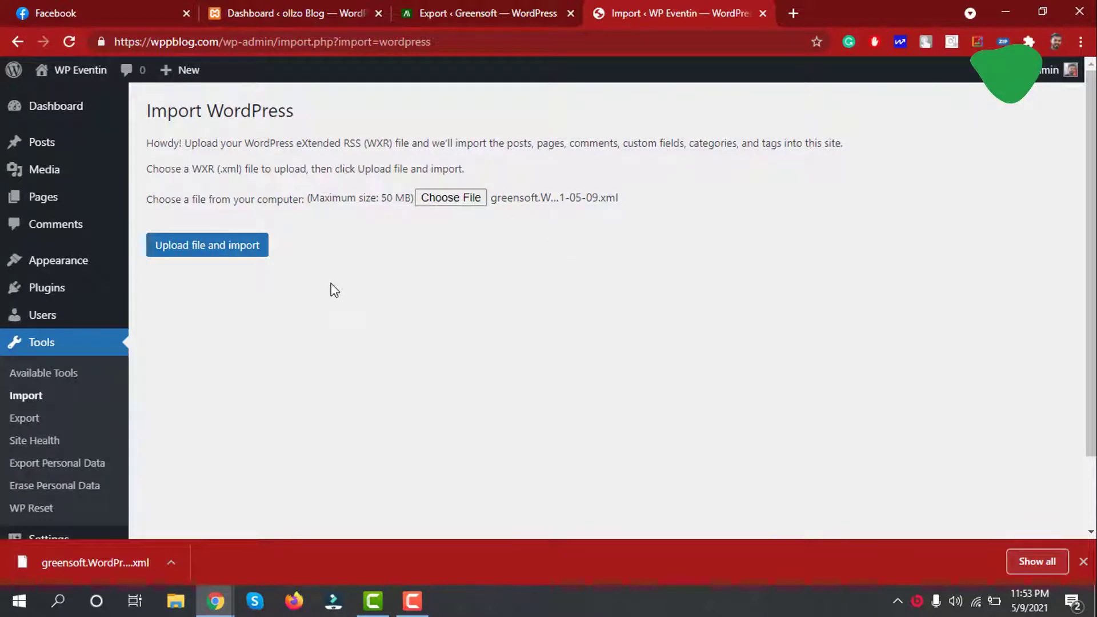
left_click(204, 249)
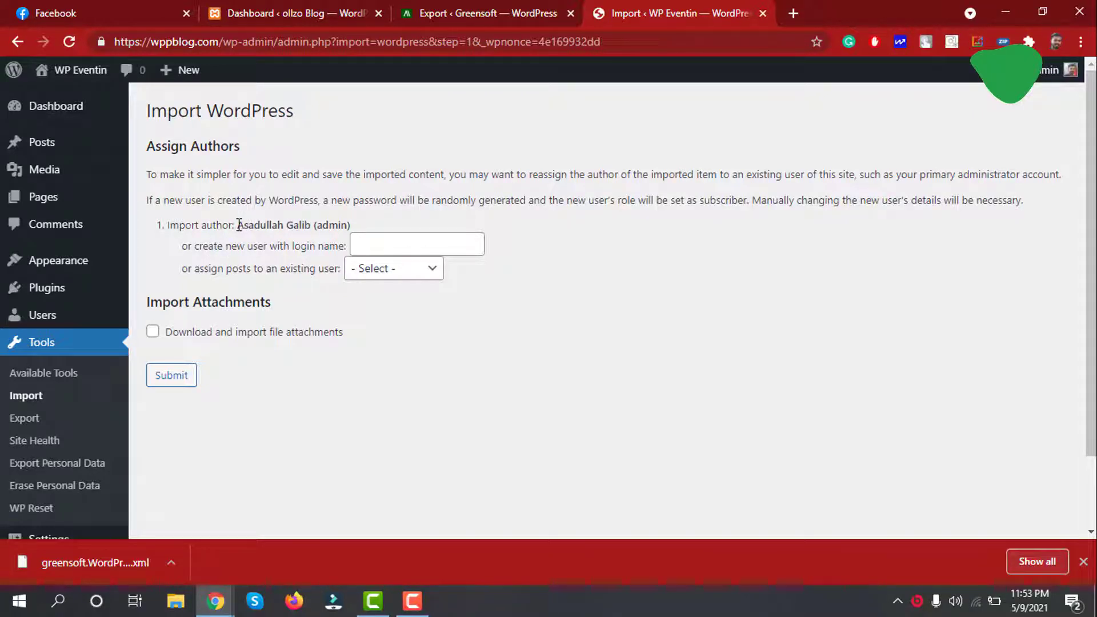
- Review the import author and the options for creating a new user or assigning posts to an existing one
left_click_drag(239, 225, 310, 226)
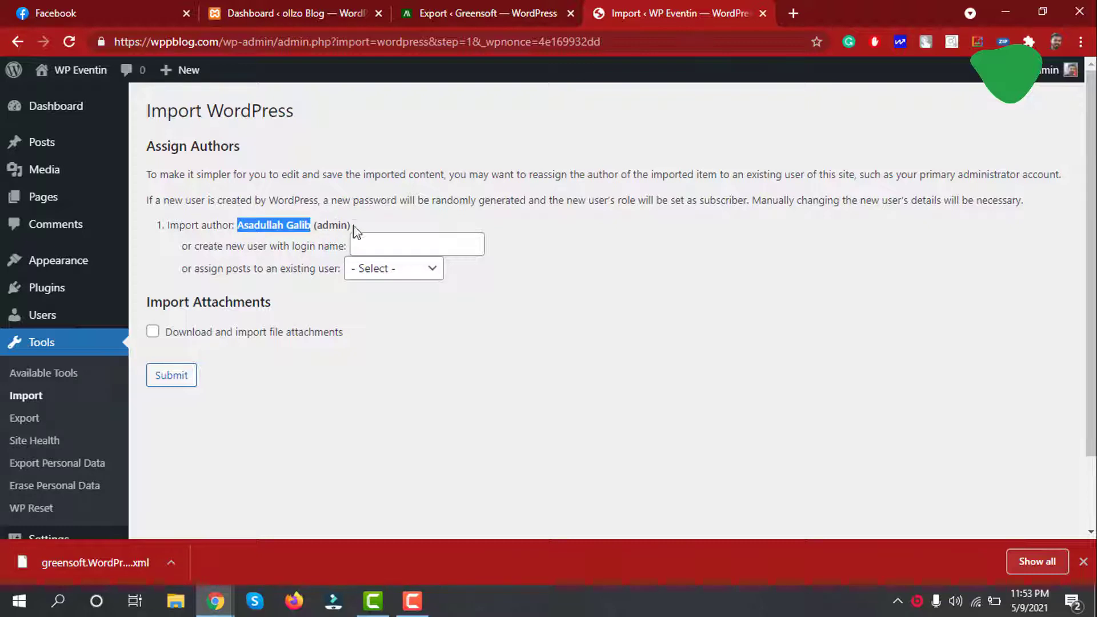
left_click(332, 226)
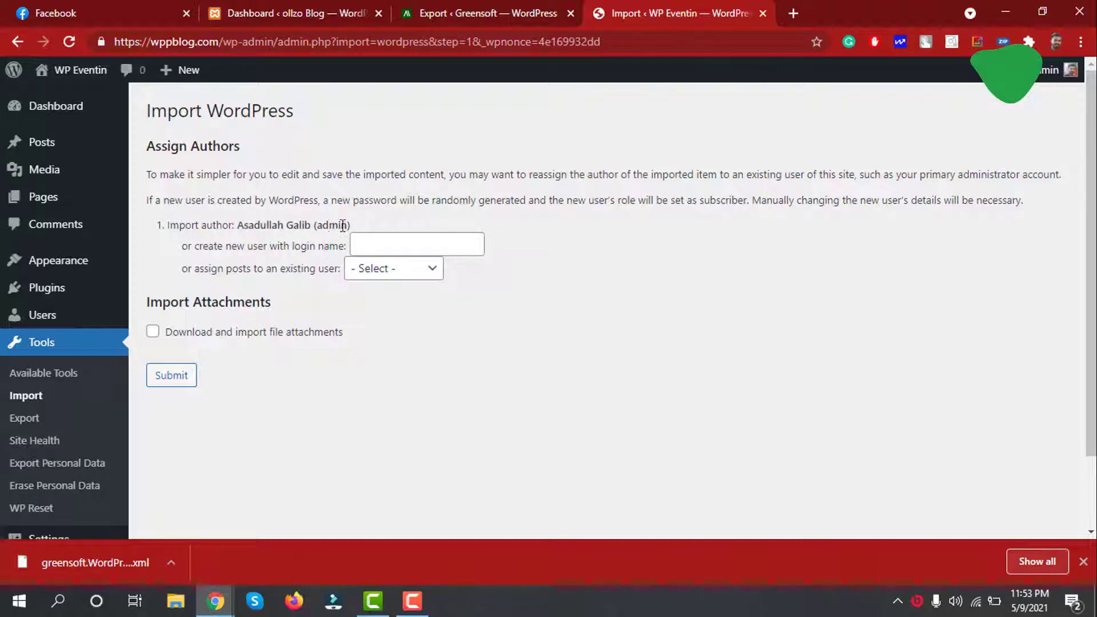
left_click(398, 246)
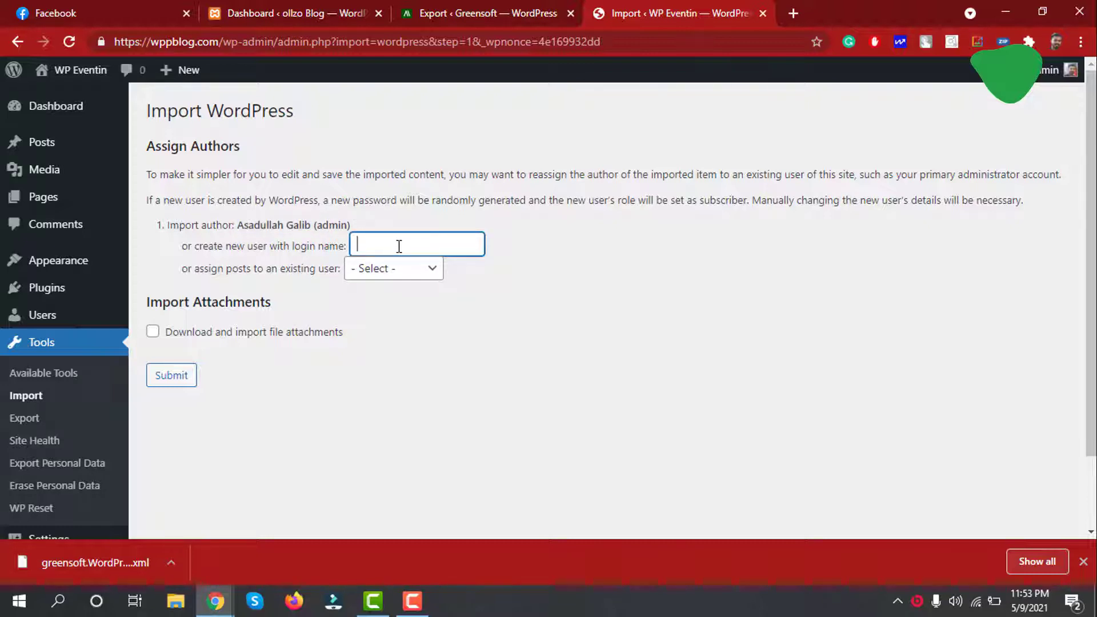
left_click(399, 273)
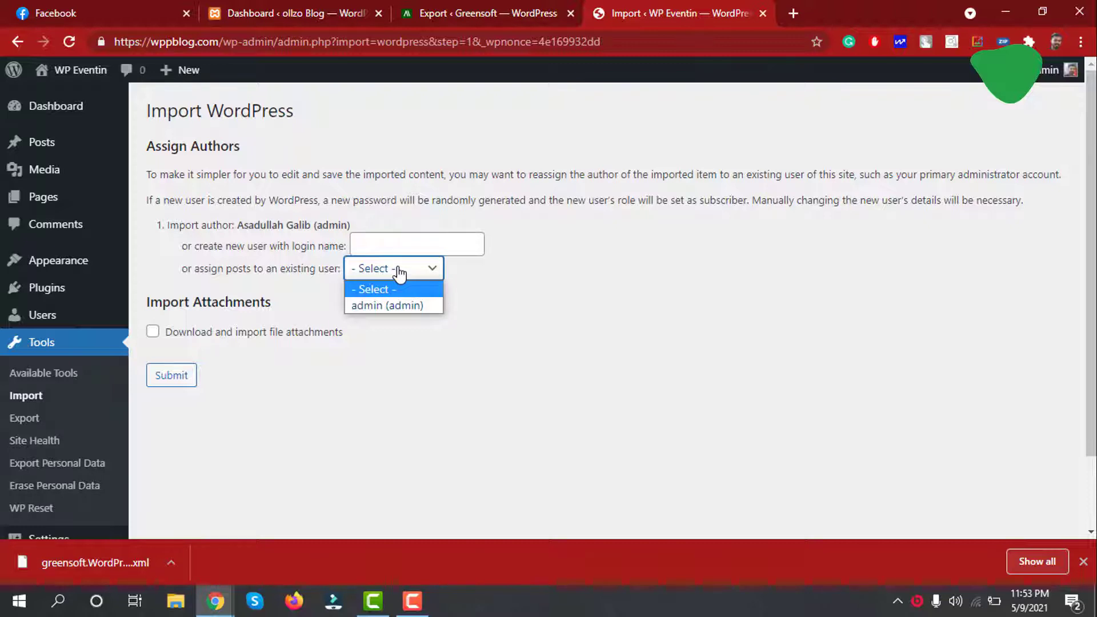
left_click(399, 273)
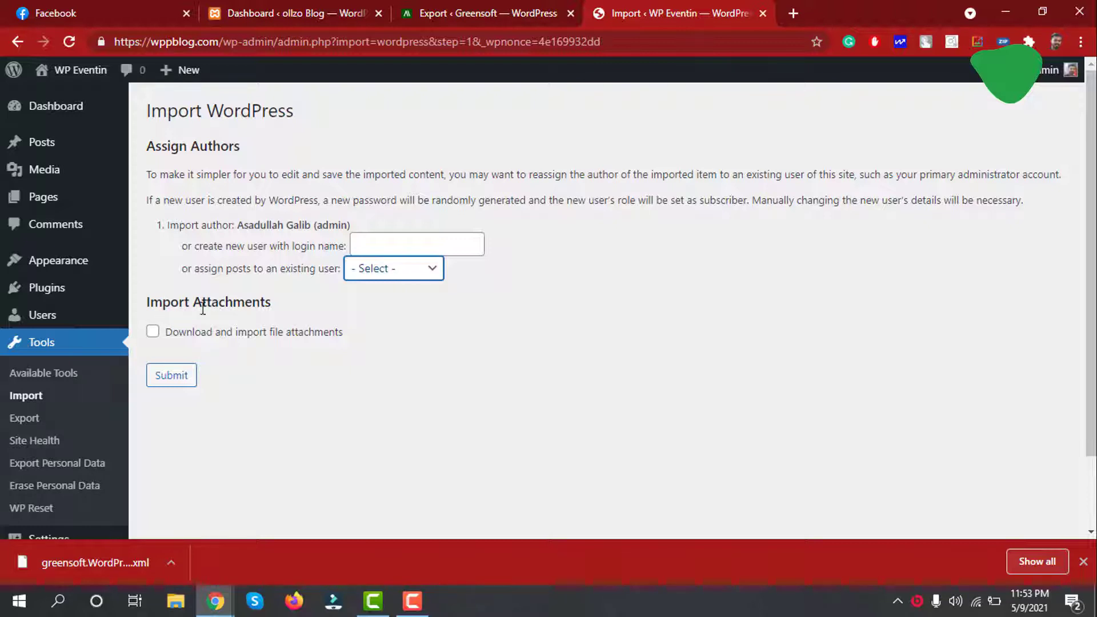
- Enable downloading and importing file attachments and submit the import
left_click(190, 333)
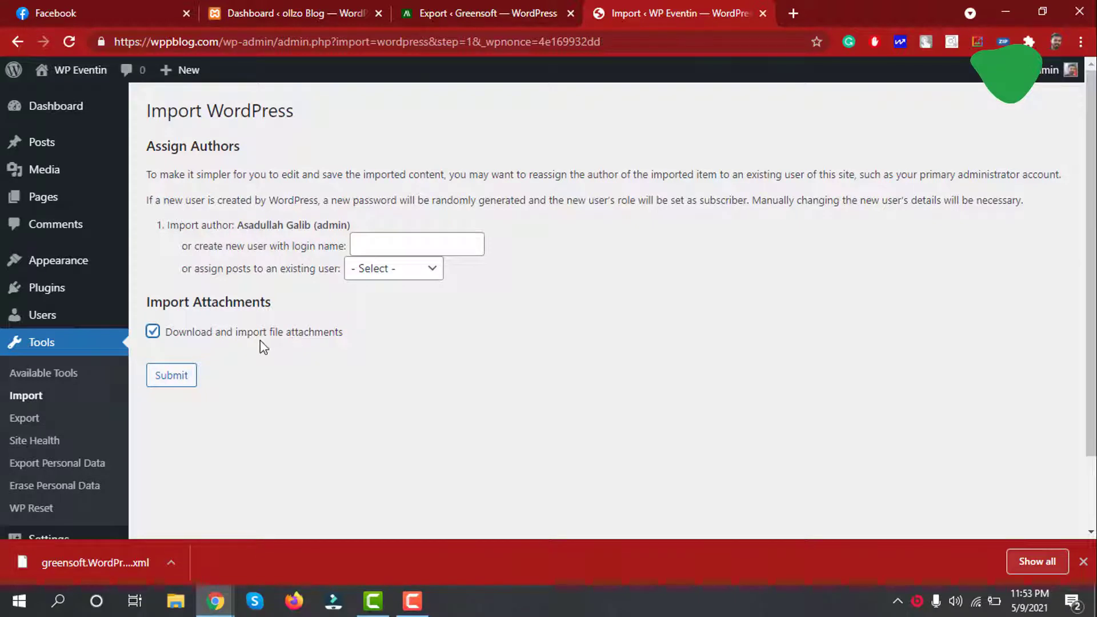
left_click(177, 376)
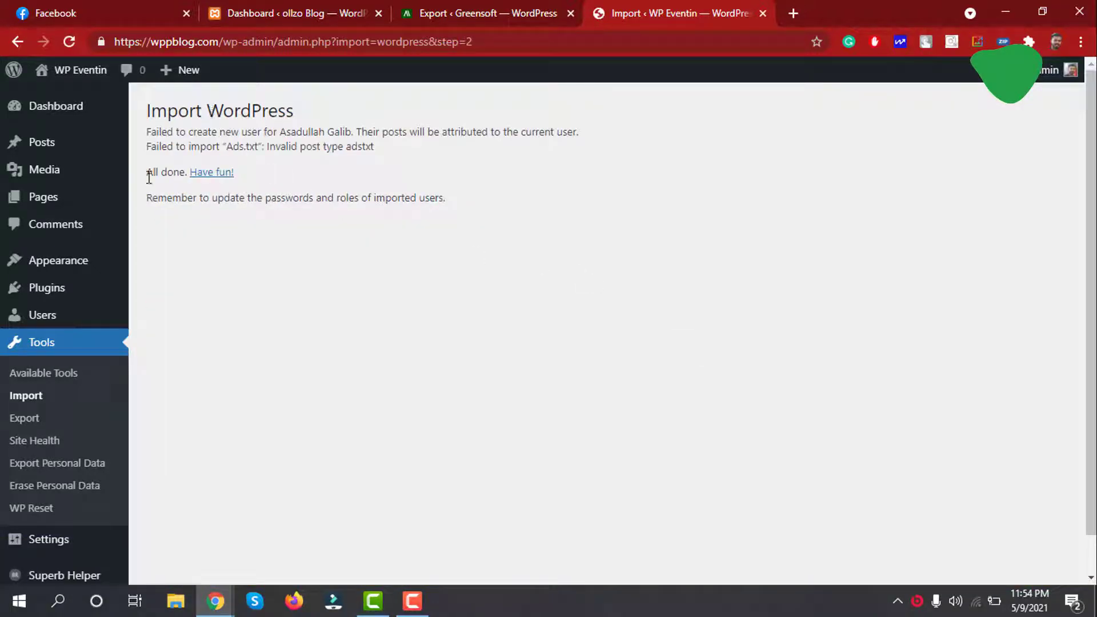
- Check the import completion message and go to the WP Eventin dashboard from it
left_click_drag(147, 173, 184, 176)
left_click(186, 174)
scroll(199, 181, "down", 1)
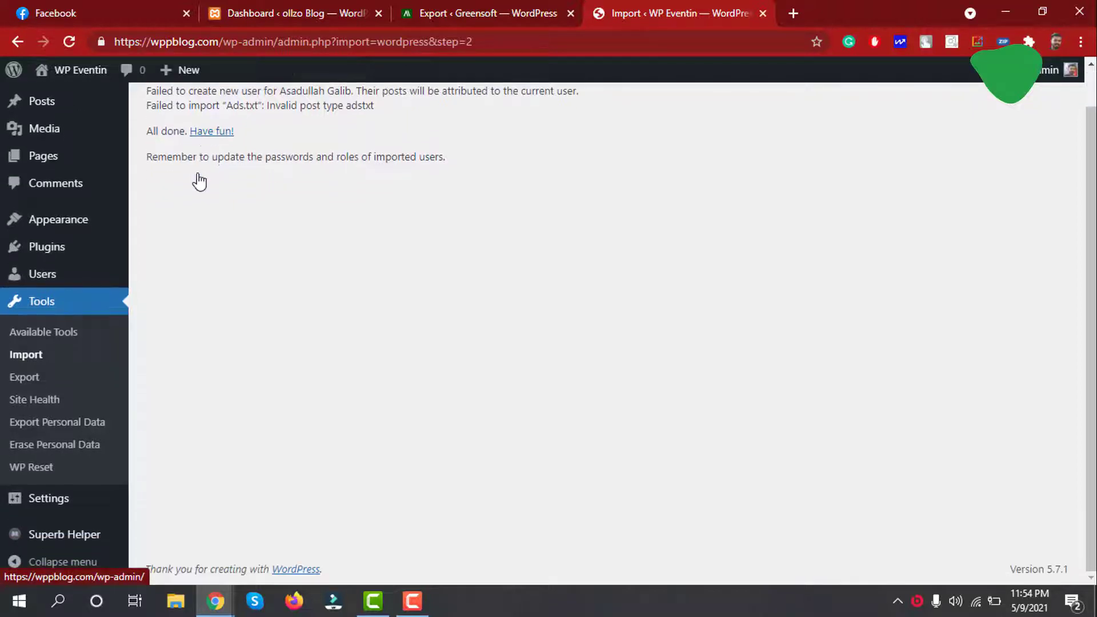
left_click(204, 137)
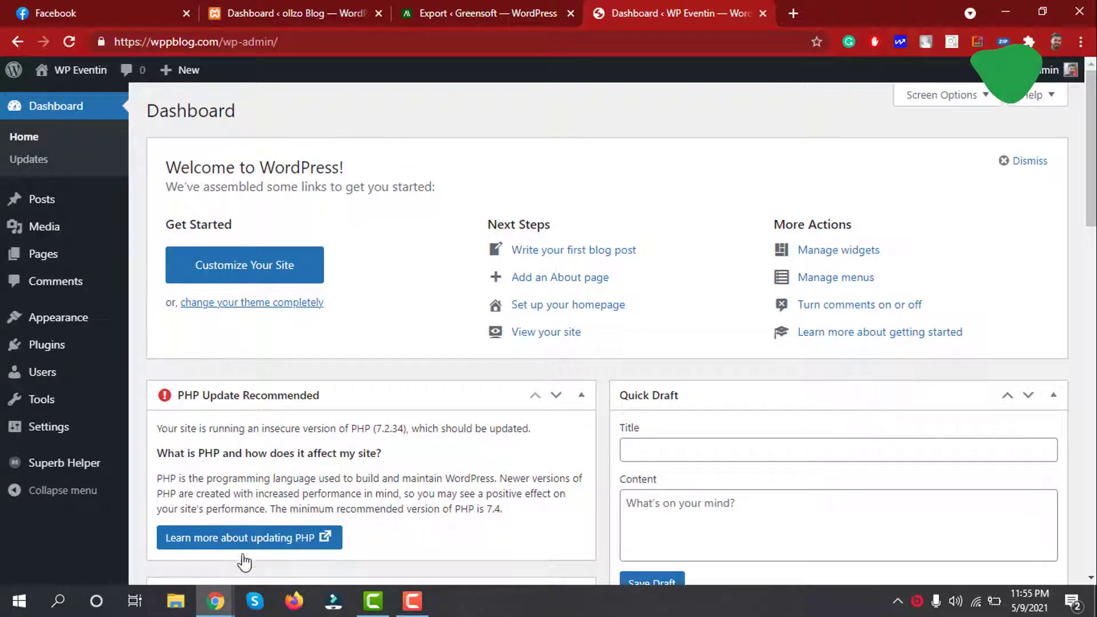
- Reload the WP Eventin front page in the incognito window and review its menu, posts, comments and categories
mouse_move(216, 600)
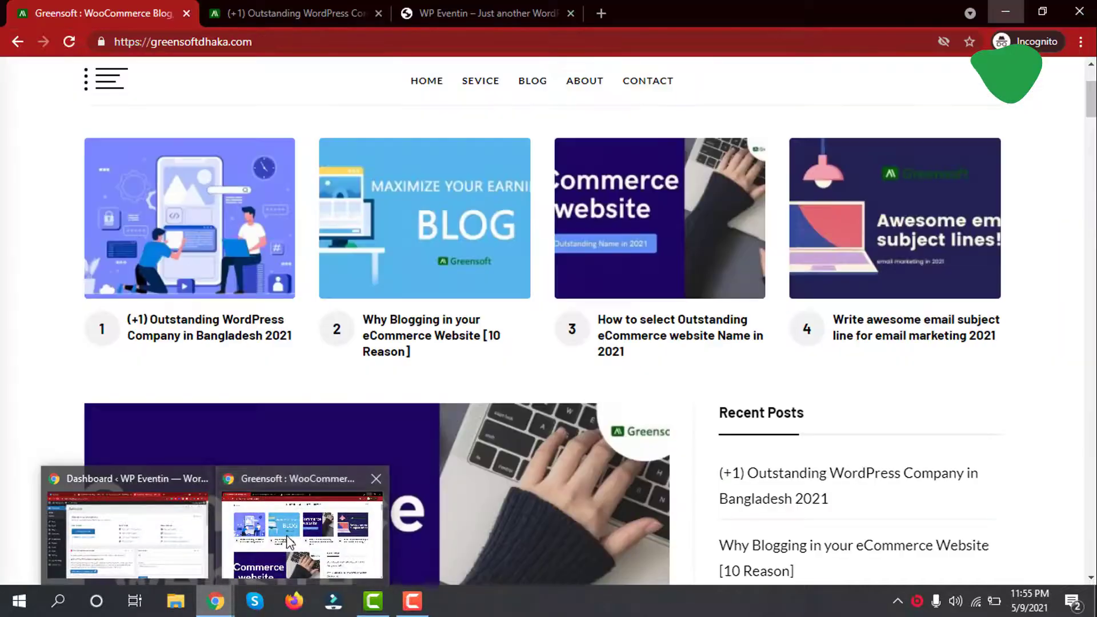
left_click(288, 542)
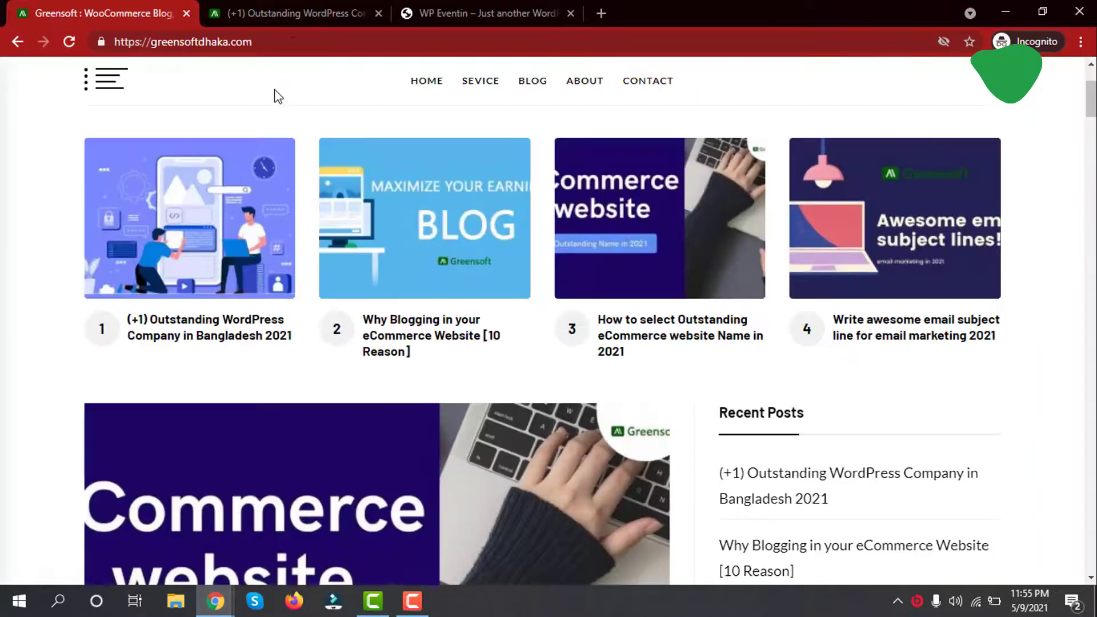
left_click(471, 7)
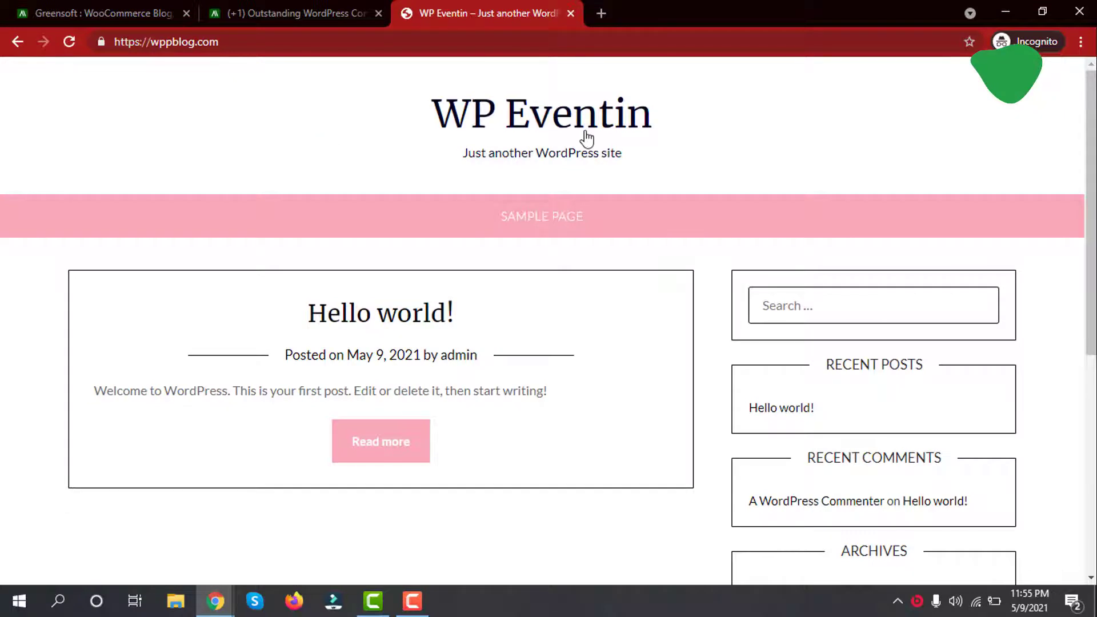
left_click(68, 42)
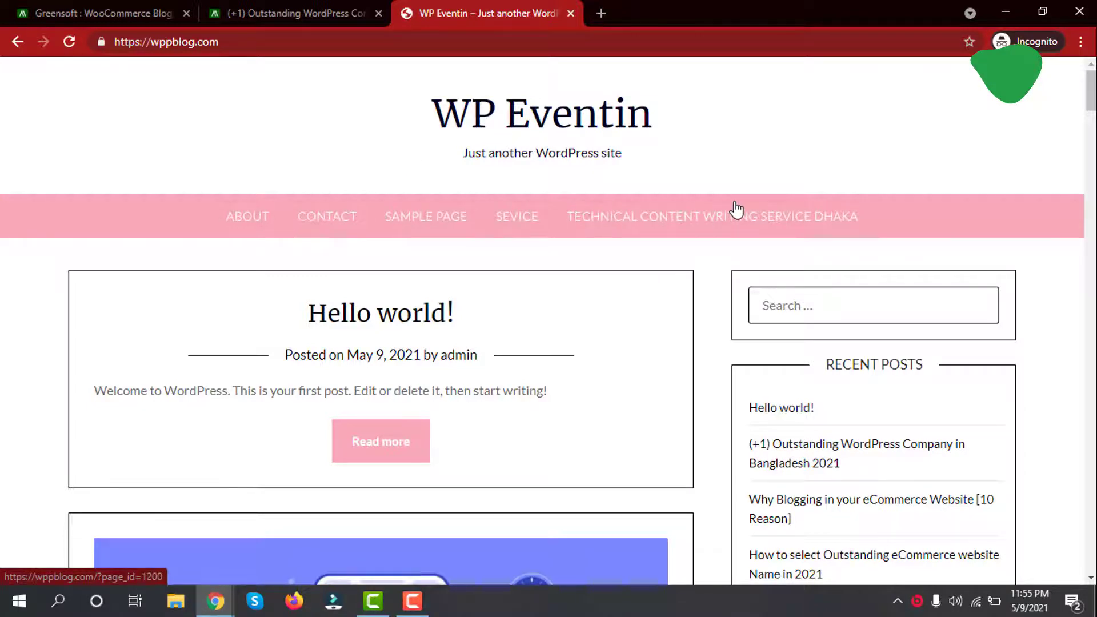
scroll(736, 209, "down", 10)
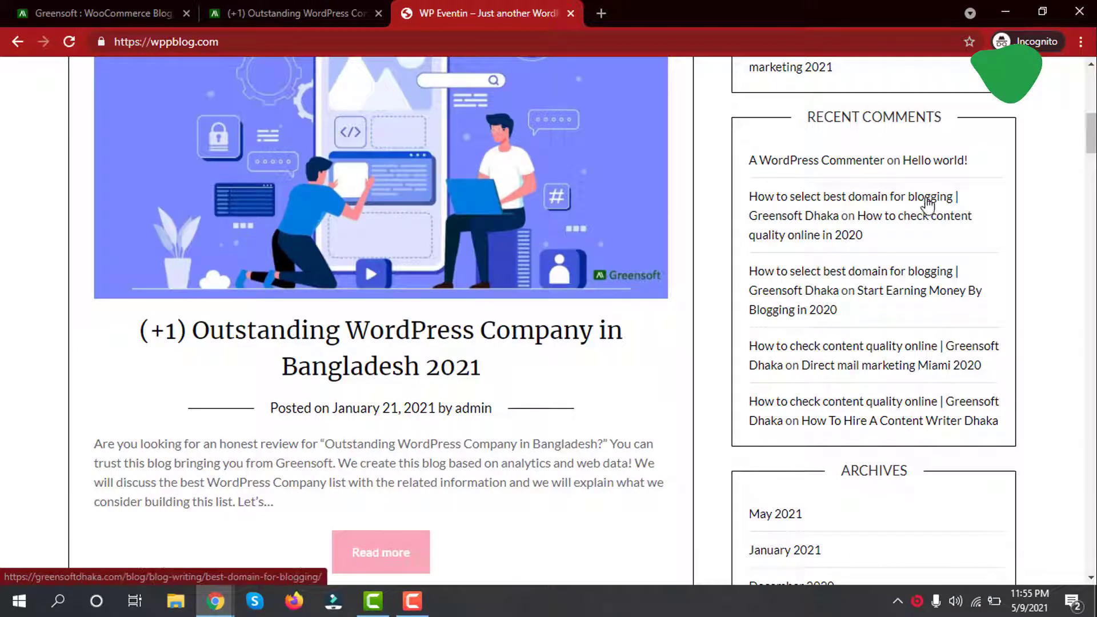
scroll(926, 208, "down", 10)
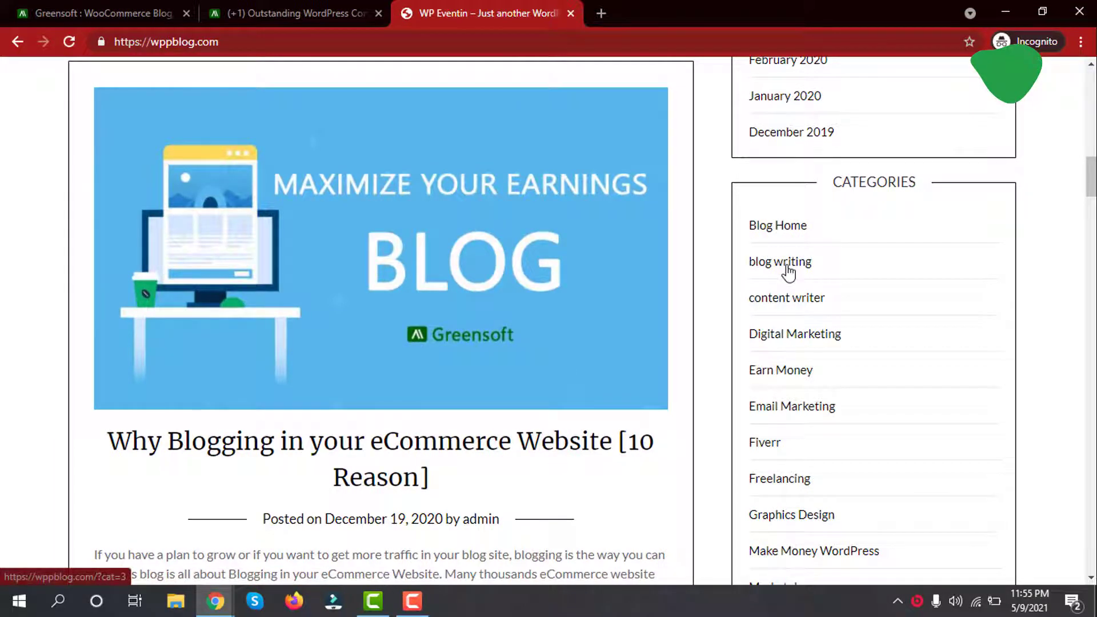
scroll(486, 392, "down", 1)
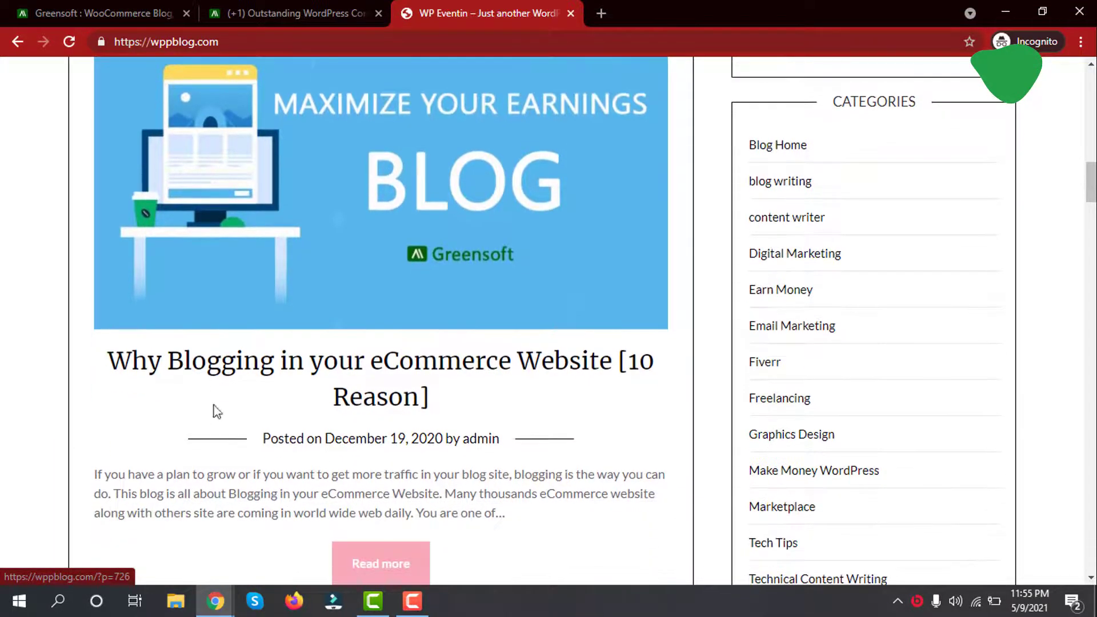
- Open the imported post "Why Blogging in your eCommerce Website [10 Reason]" and read through its full content
left_click(348, 367)
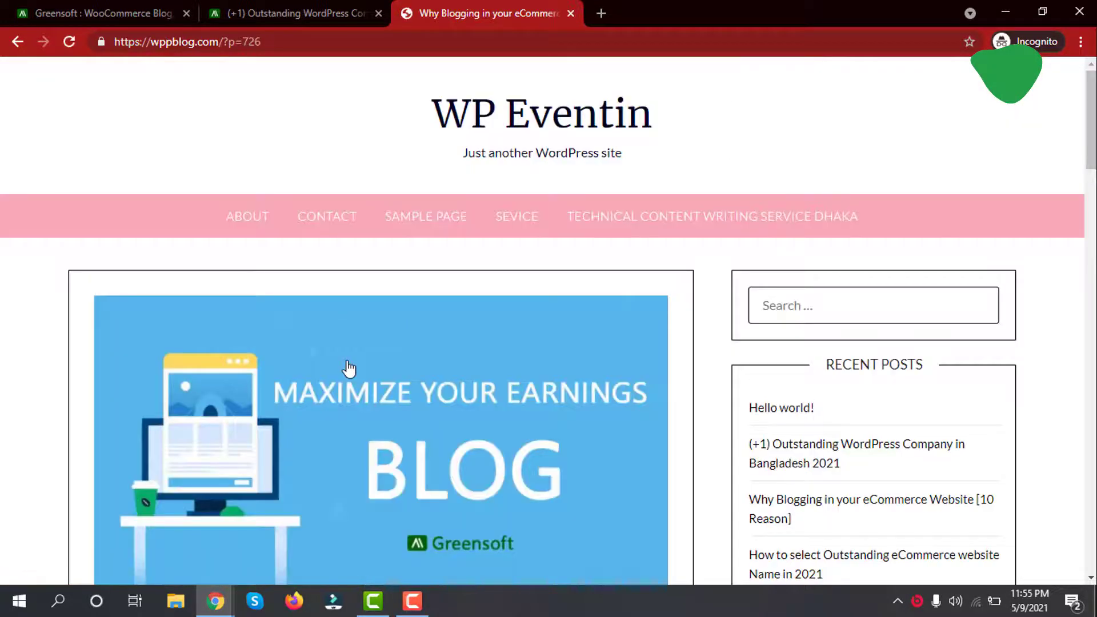
scroll(475, 285, "down", 6)
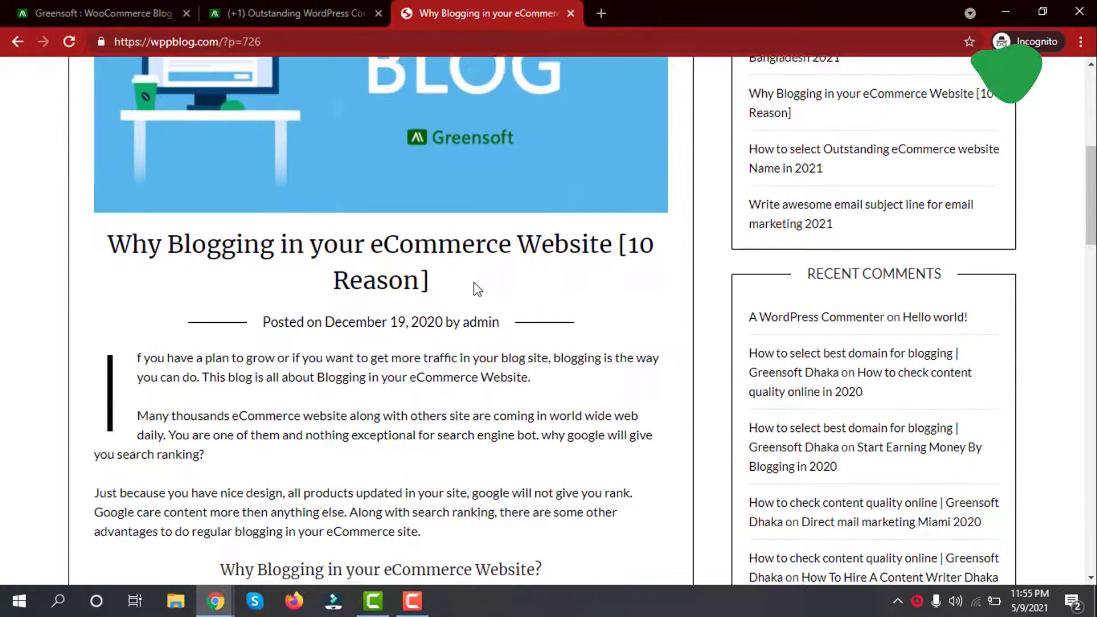
scroll(477, 290, "down", 2)
left_click_drag(158, 201, 337, 245)
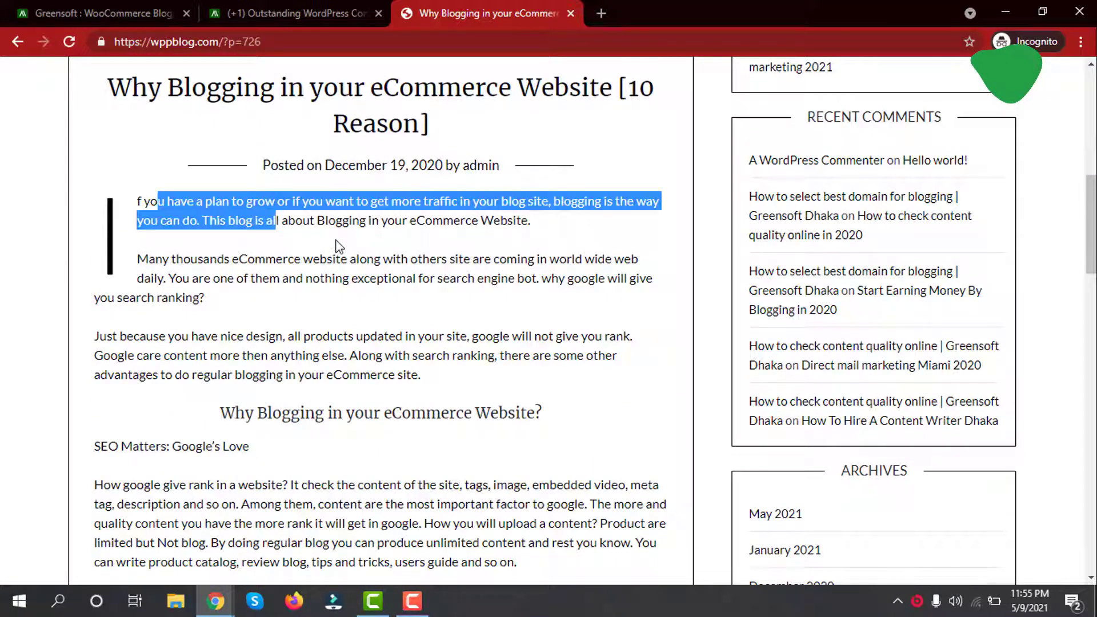
left_click(337, 215)
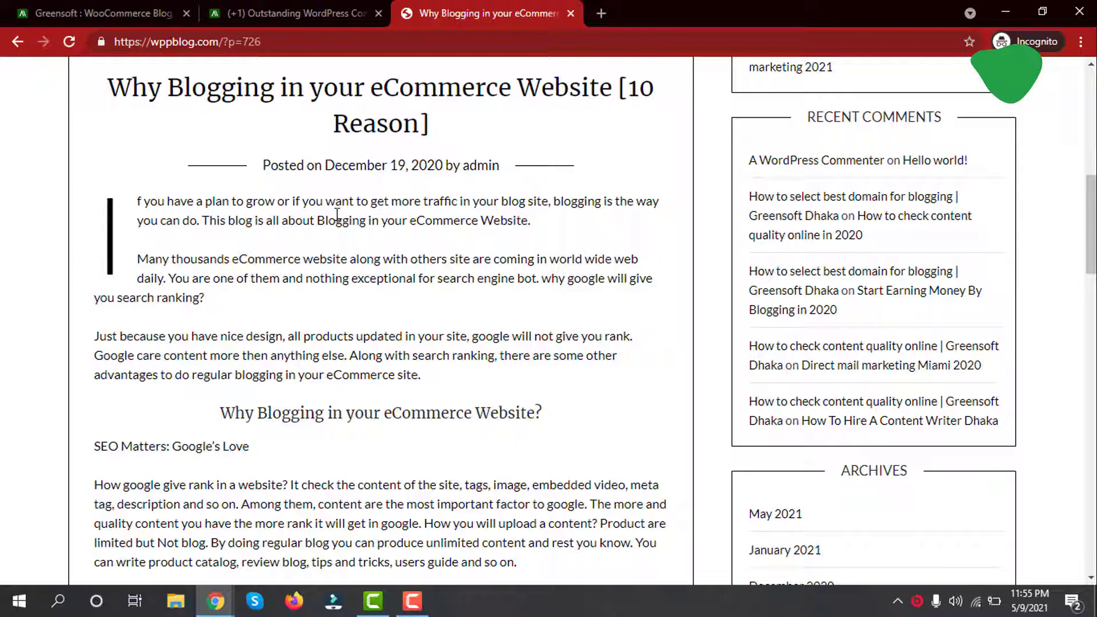
left_click_drag(183, 199, 237, 220)
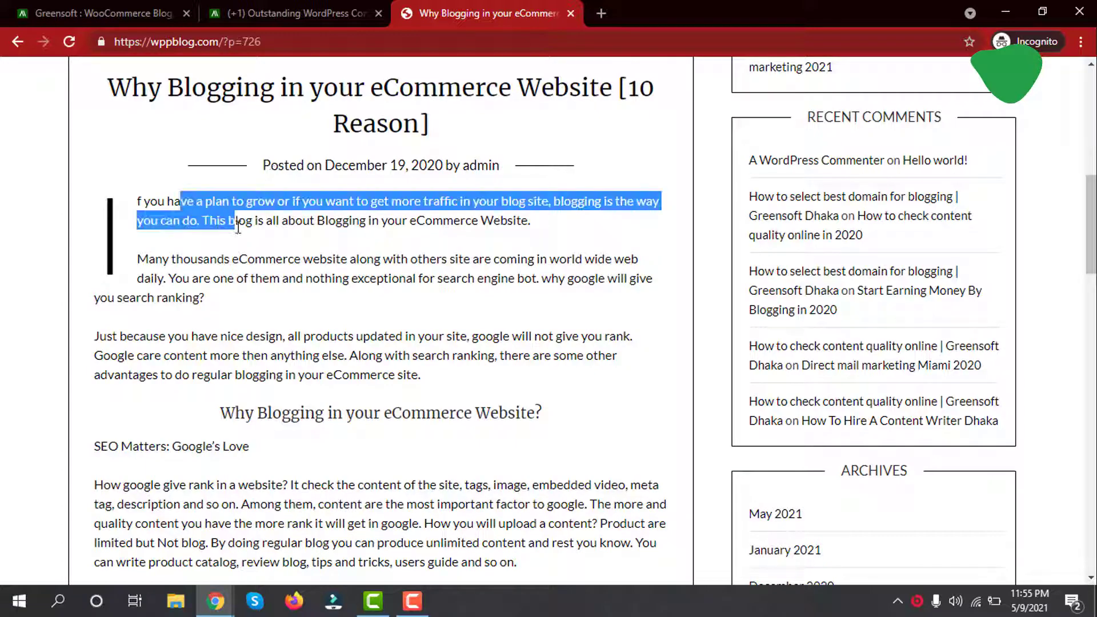
left_click(292, 313)
scroll(291, 314, "down", 3)
scroll(270, 295, "down", 15)
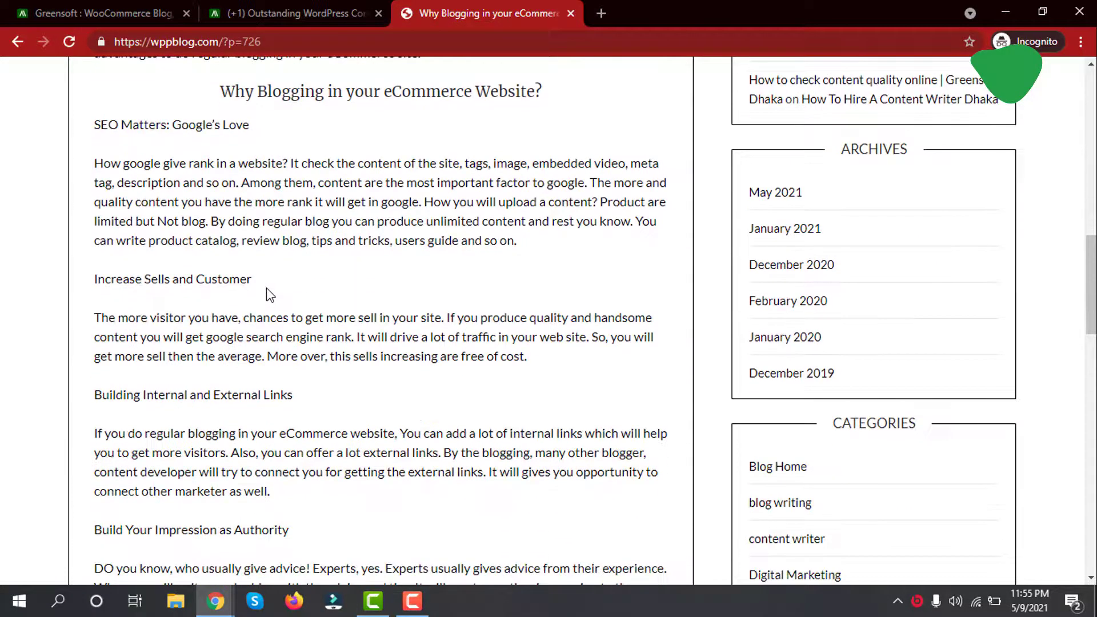
scroll(270, 295, "down", 4)
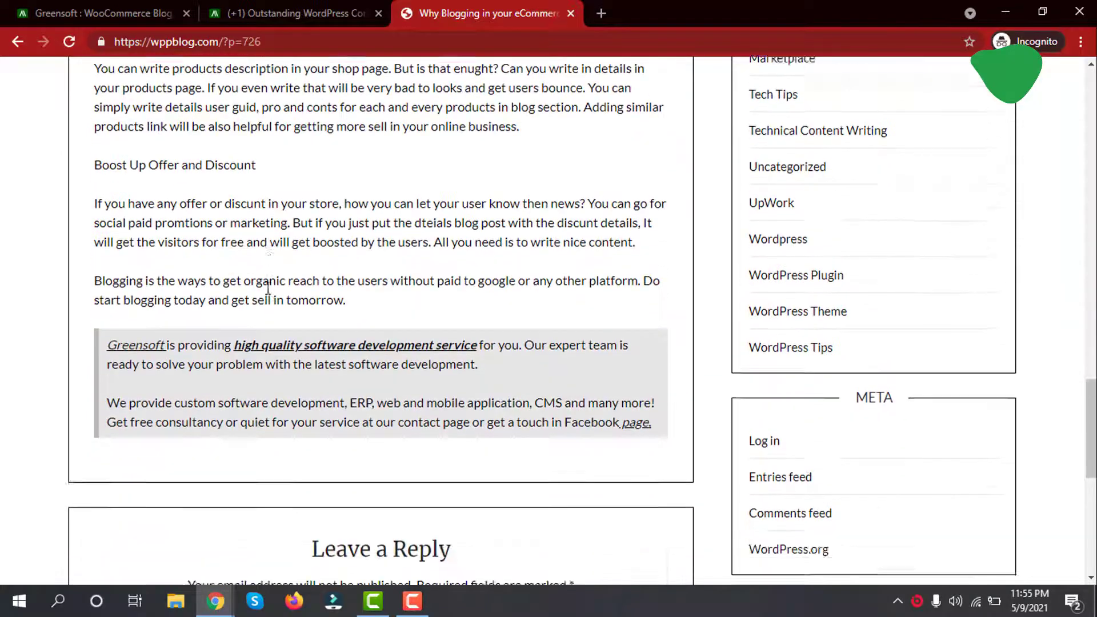
scroll(268, 287, "up", 20)
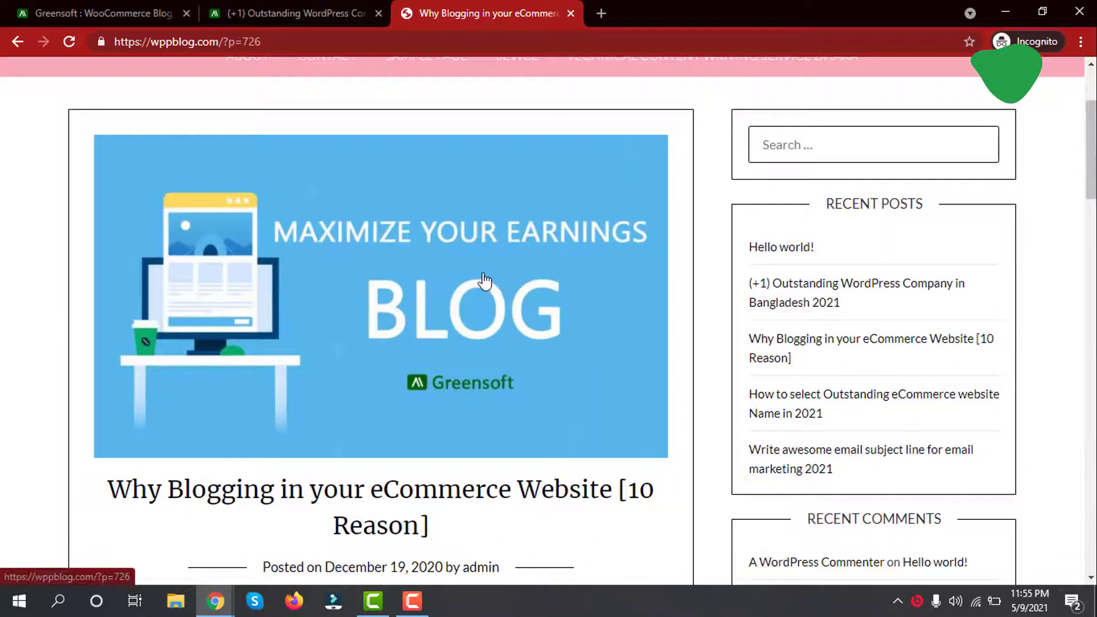
- Recheck the blogging post's featured image, site menu and title against the original content
left_click_drag(483, 283, 550, 251)
scroll(550, 251, "up", 3)
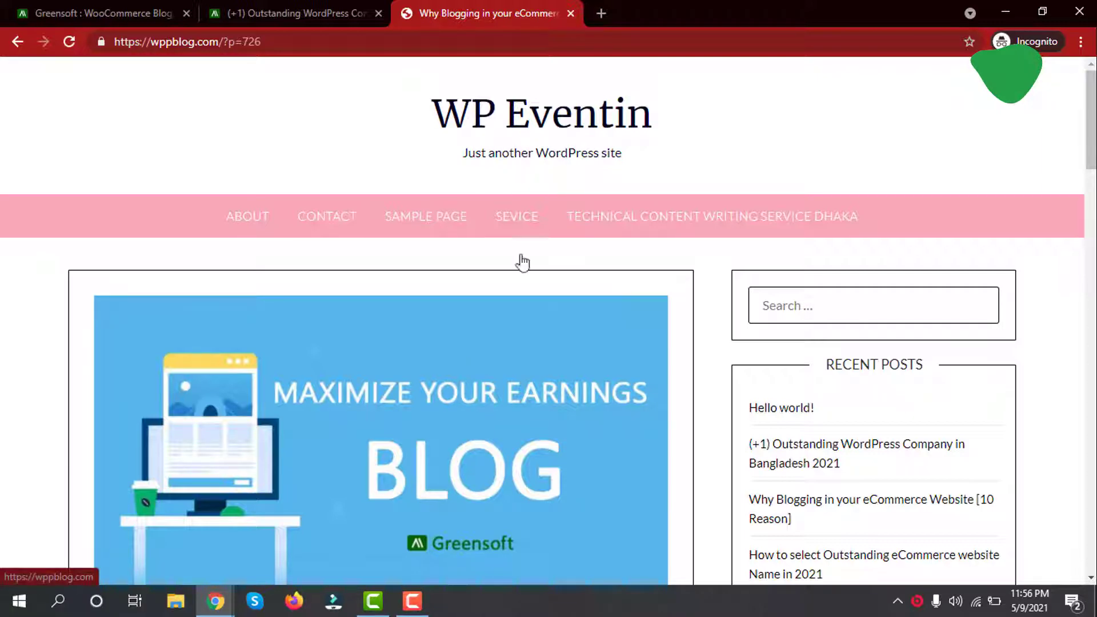
scroll(500, 379, "down", 4)
scroll(499, 380, "down", 3)
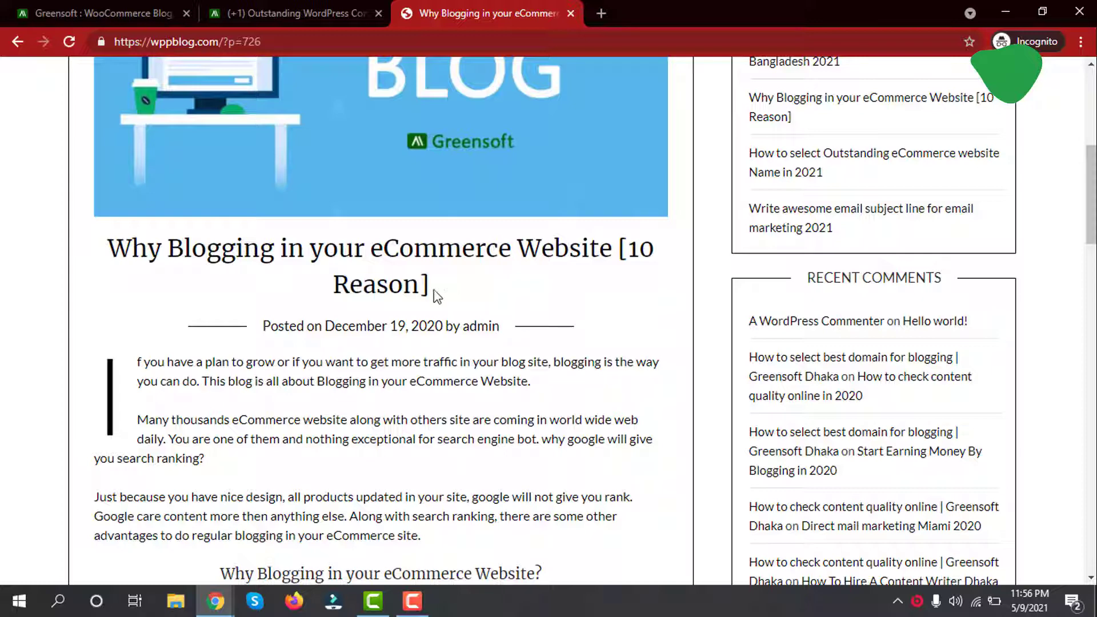
left_click_drag(433, 297, 110, 247)
left_click(300, 252)
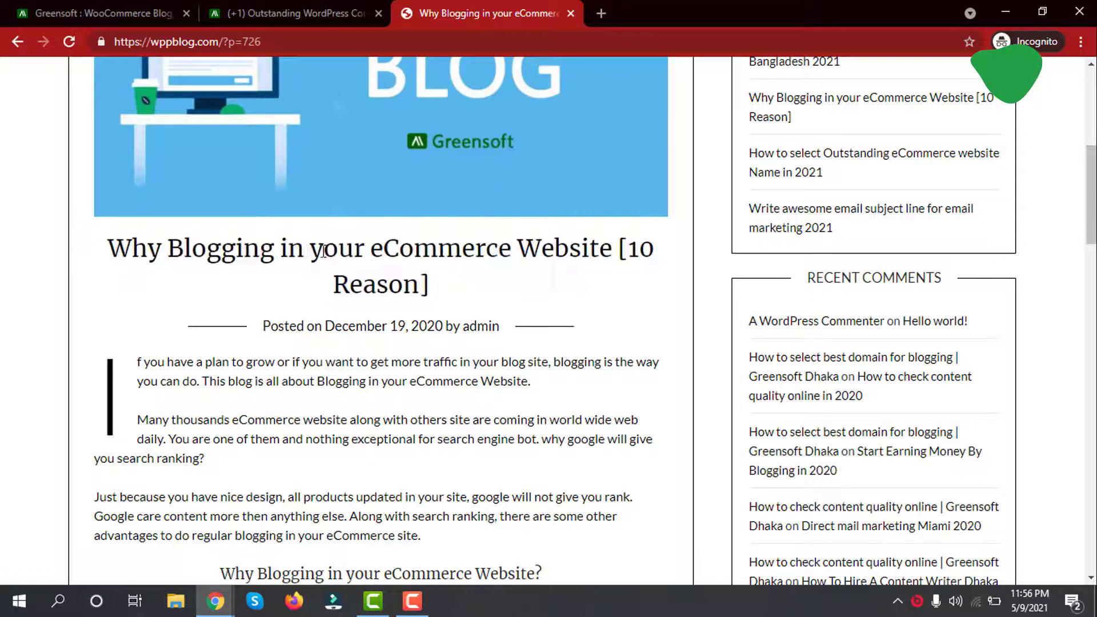